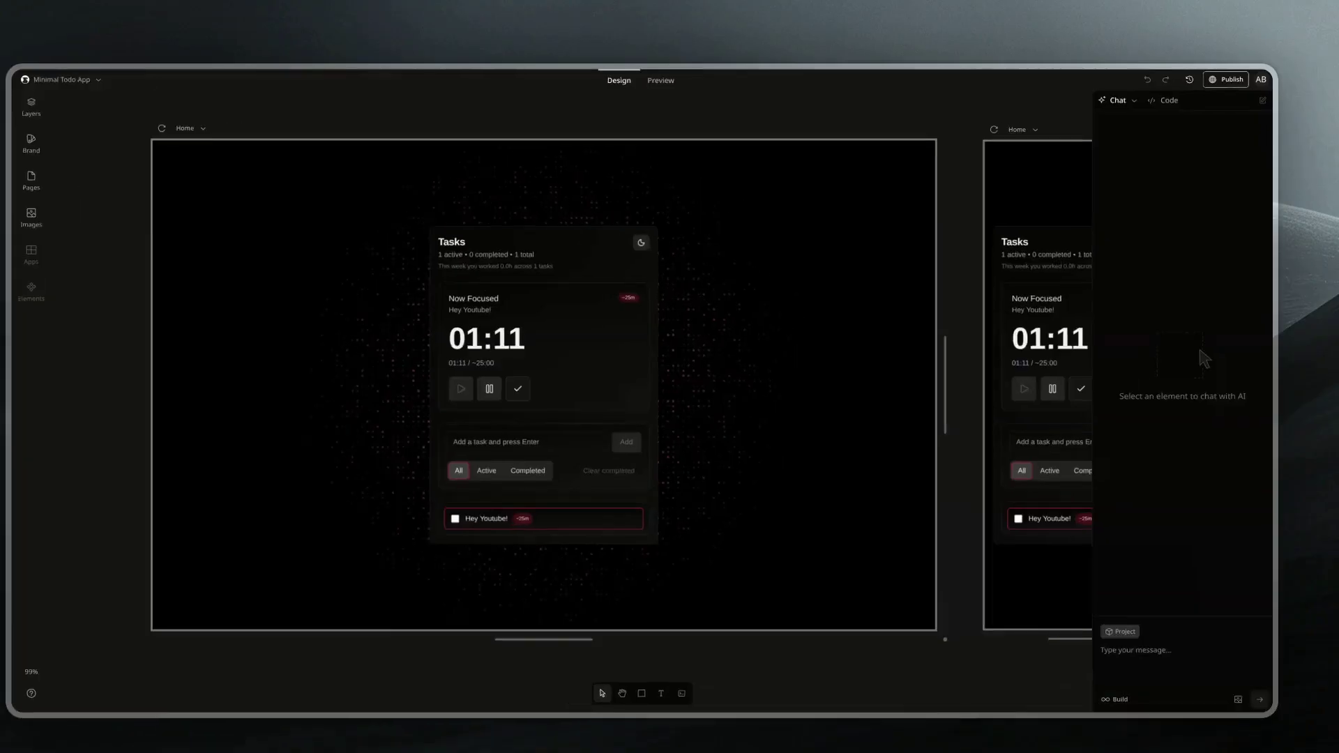
Step: Publish the todo app live, then return to the Onlook start page
click(1226, 79)
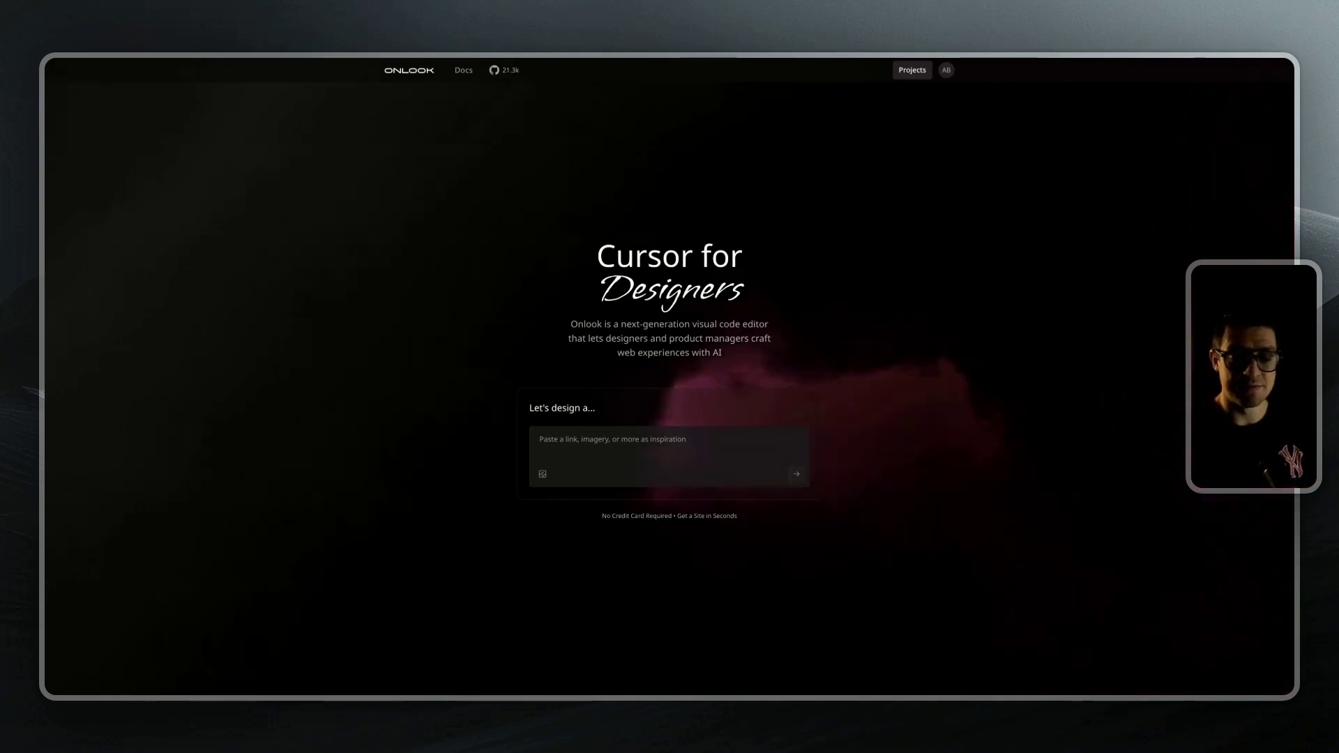
Step: Enter 'Build me a todo app' in the start page's design prompt
click(626, 471)
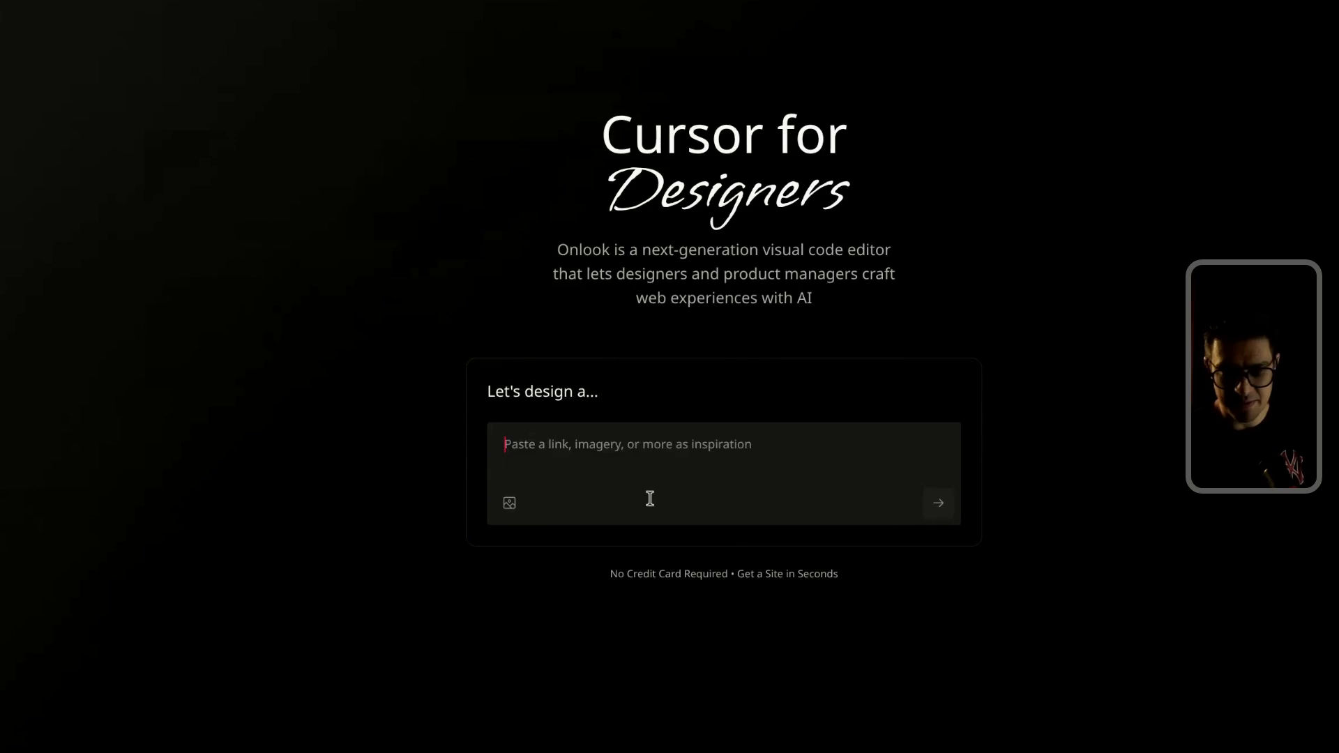
text(Build me a todo)
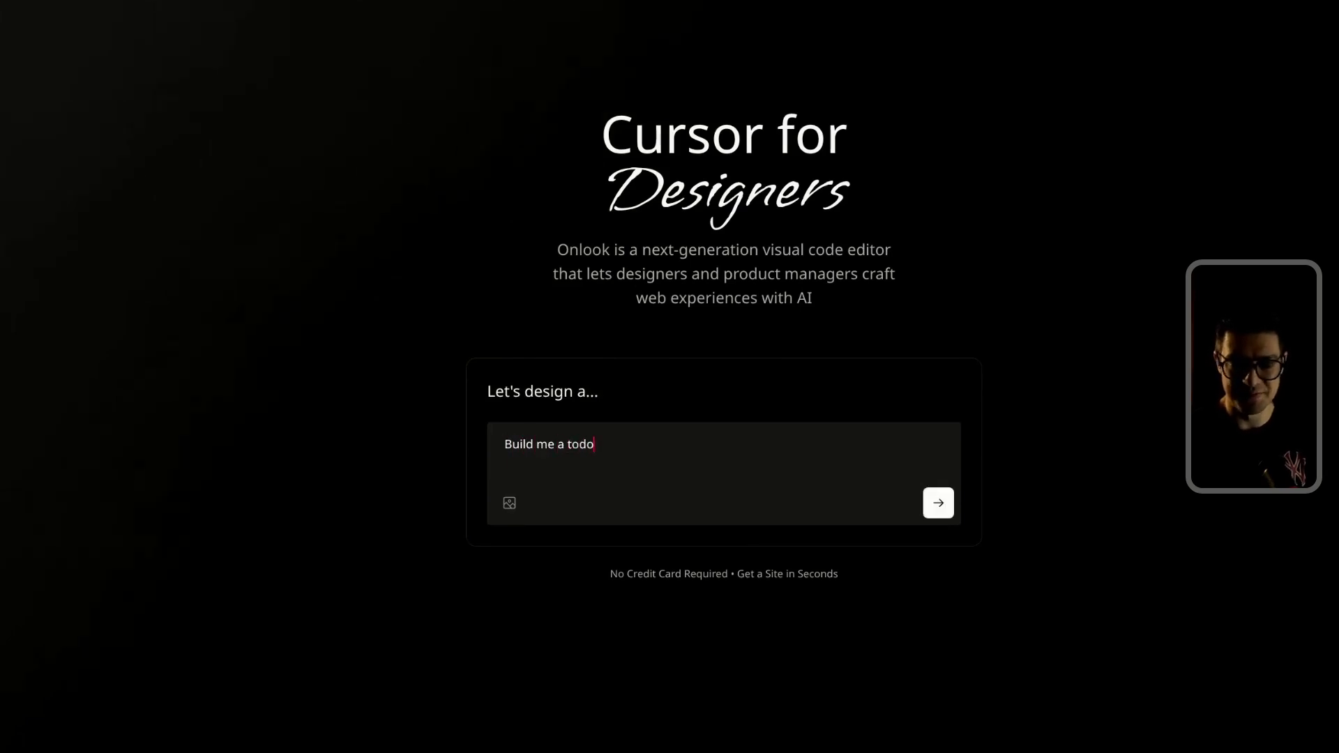
text( app)
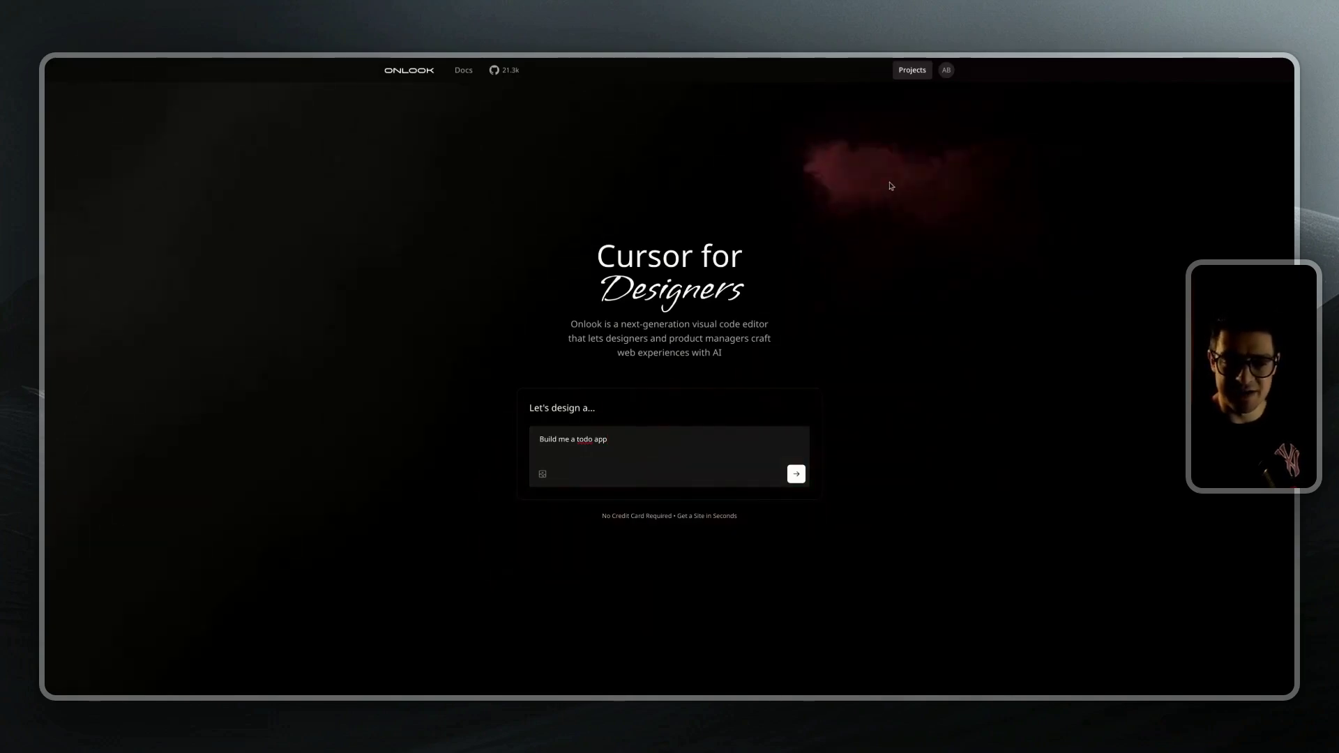
Step: Import and open the Minimal Todo App project from the Projects page
click(919, 71)
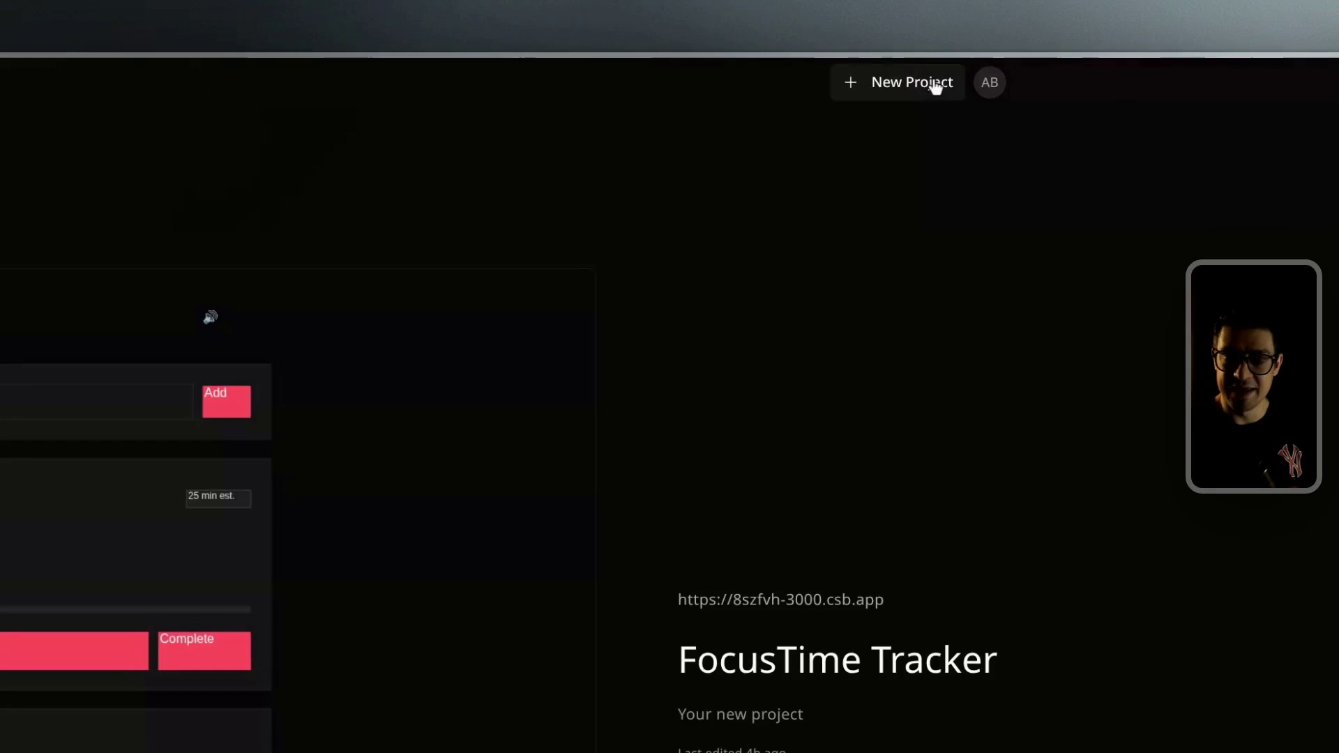
click(912, 89)
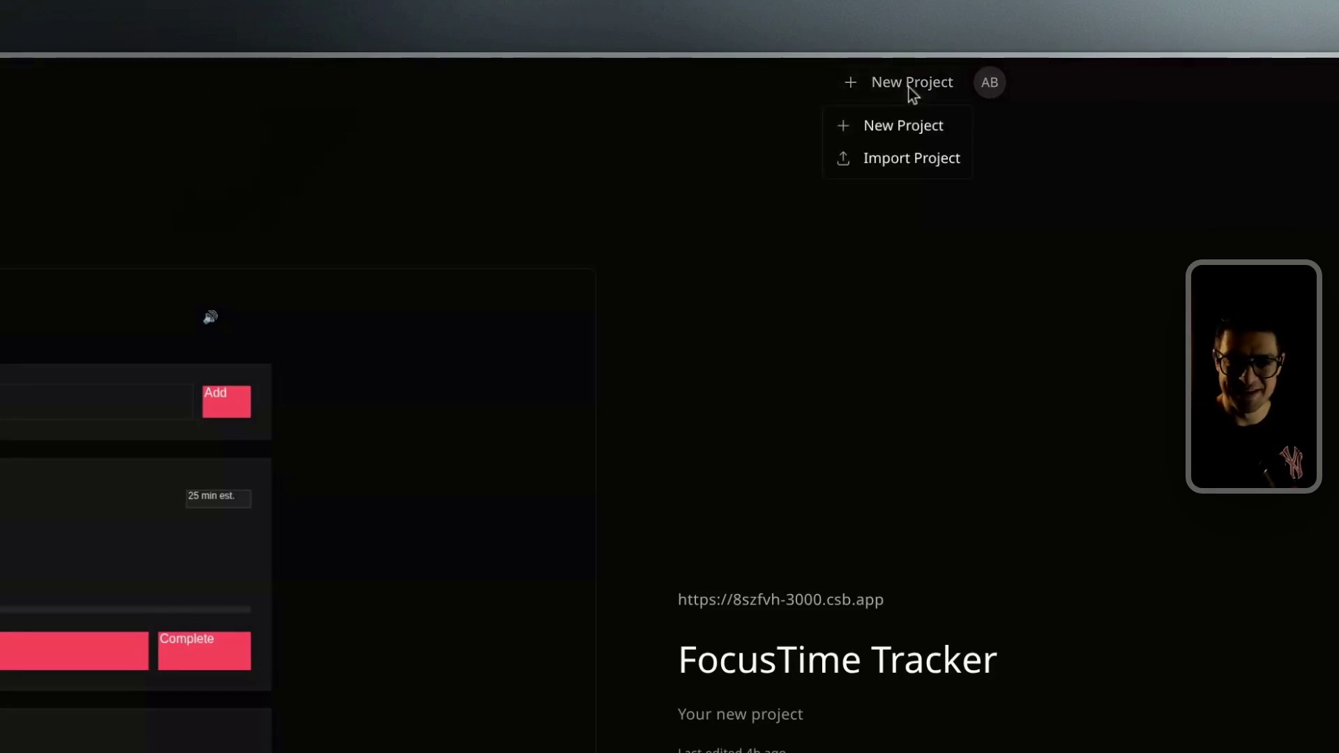
click(904, 167)
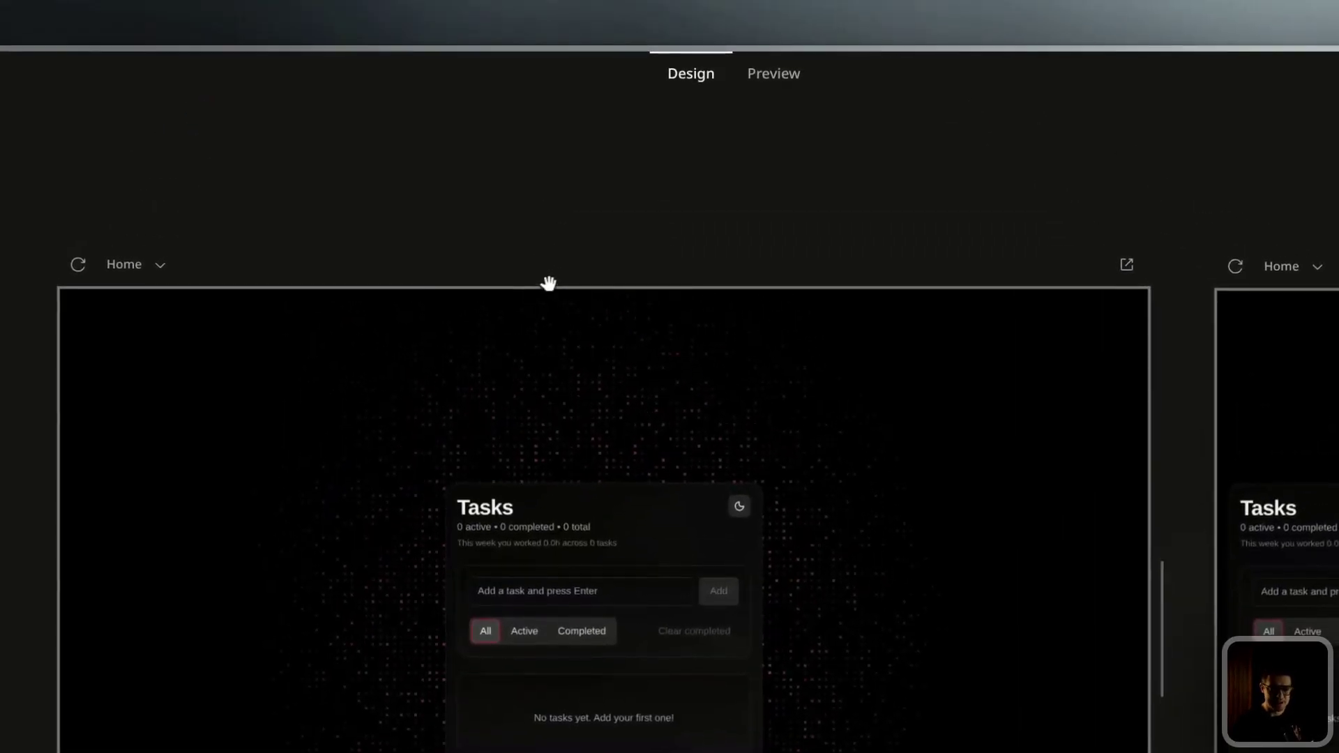
click(546, 281)
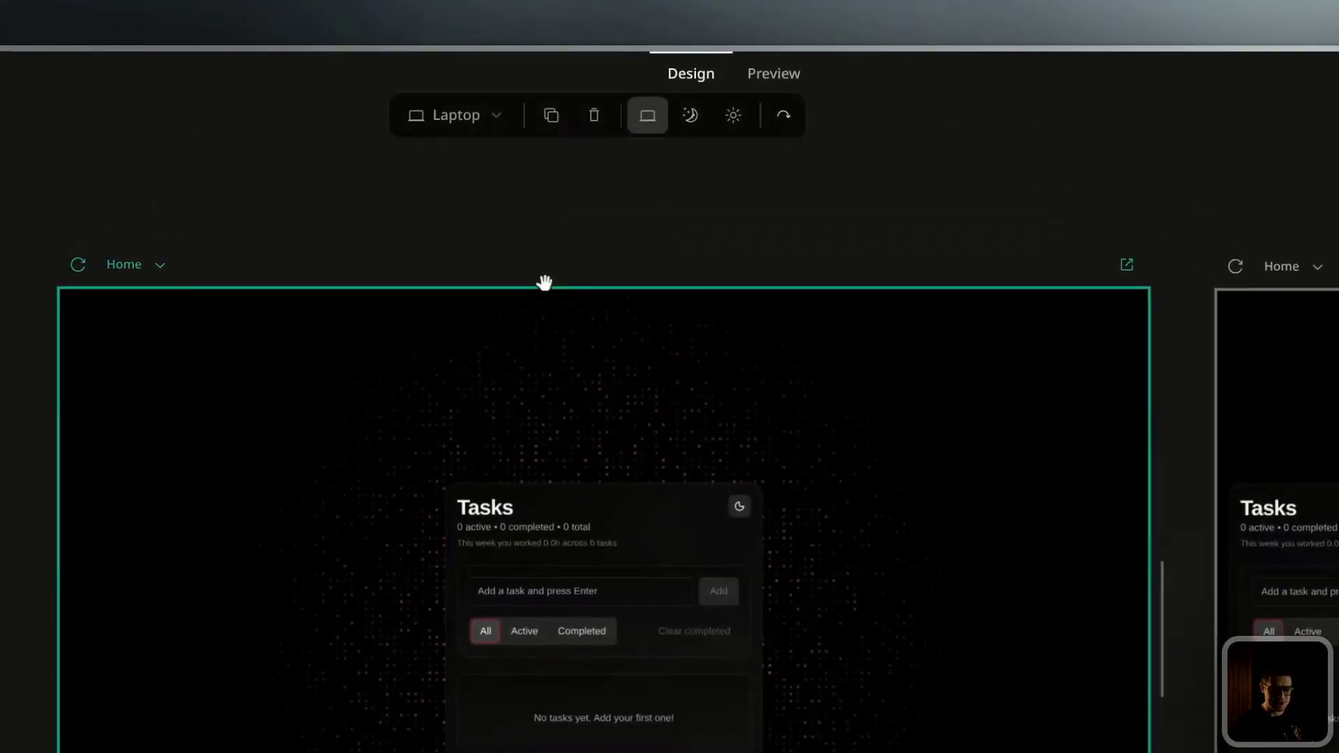
click(469, 115)
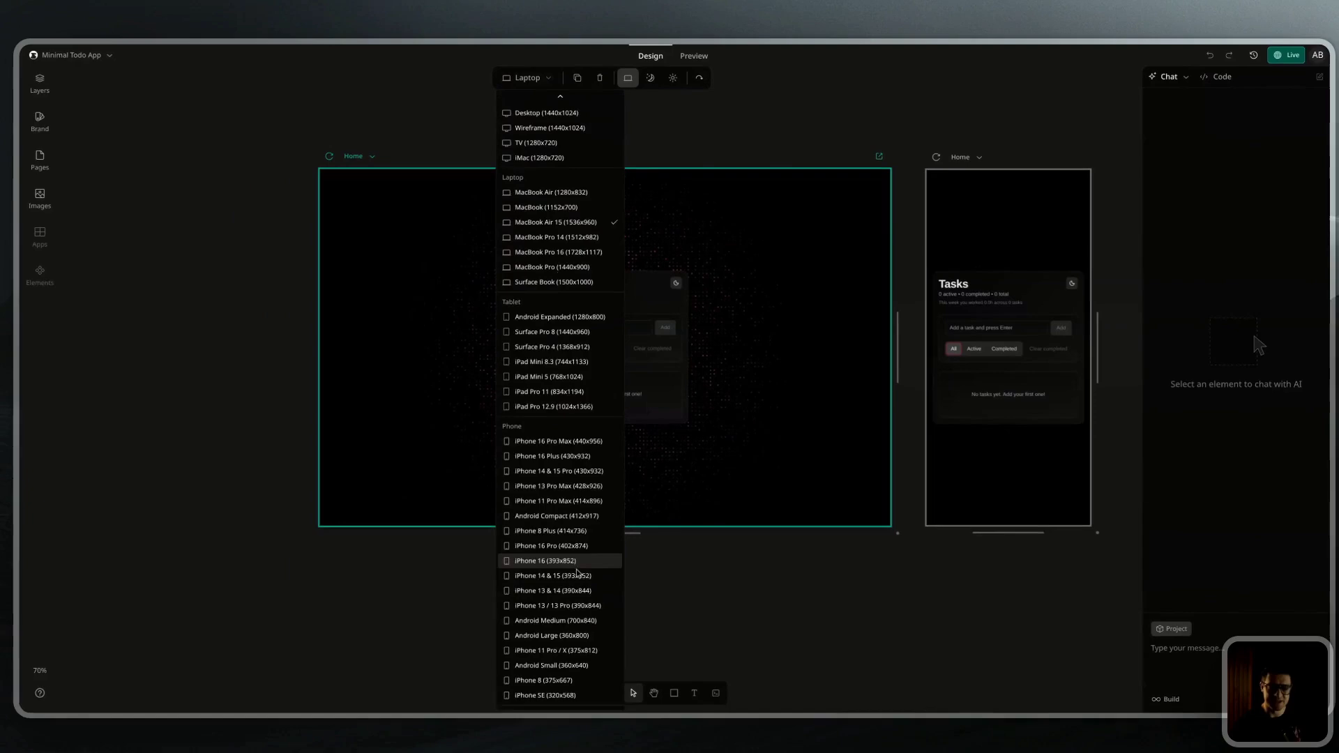
scroll(537, 118, up, 1)
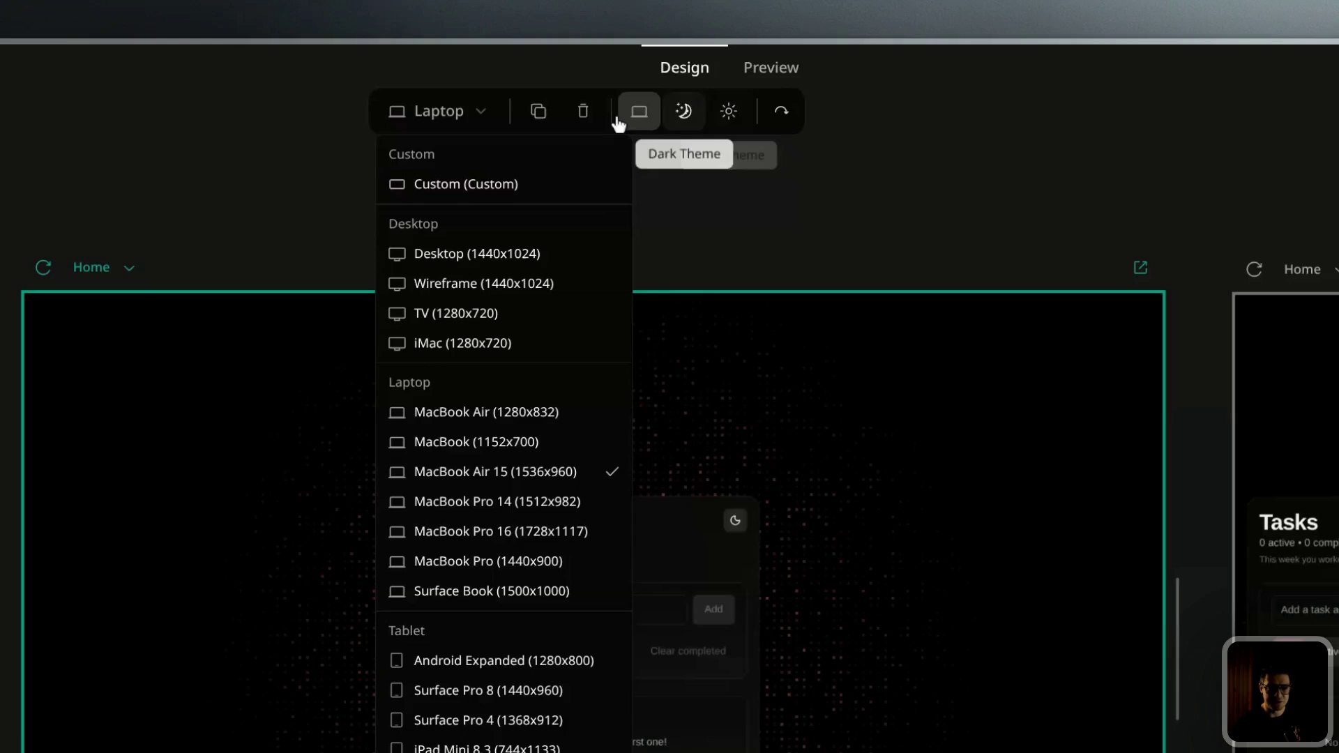
click(732, 214)
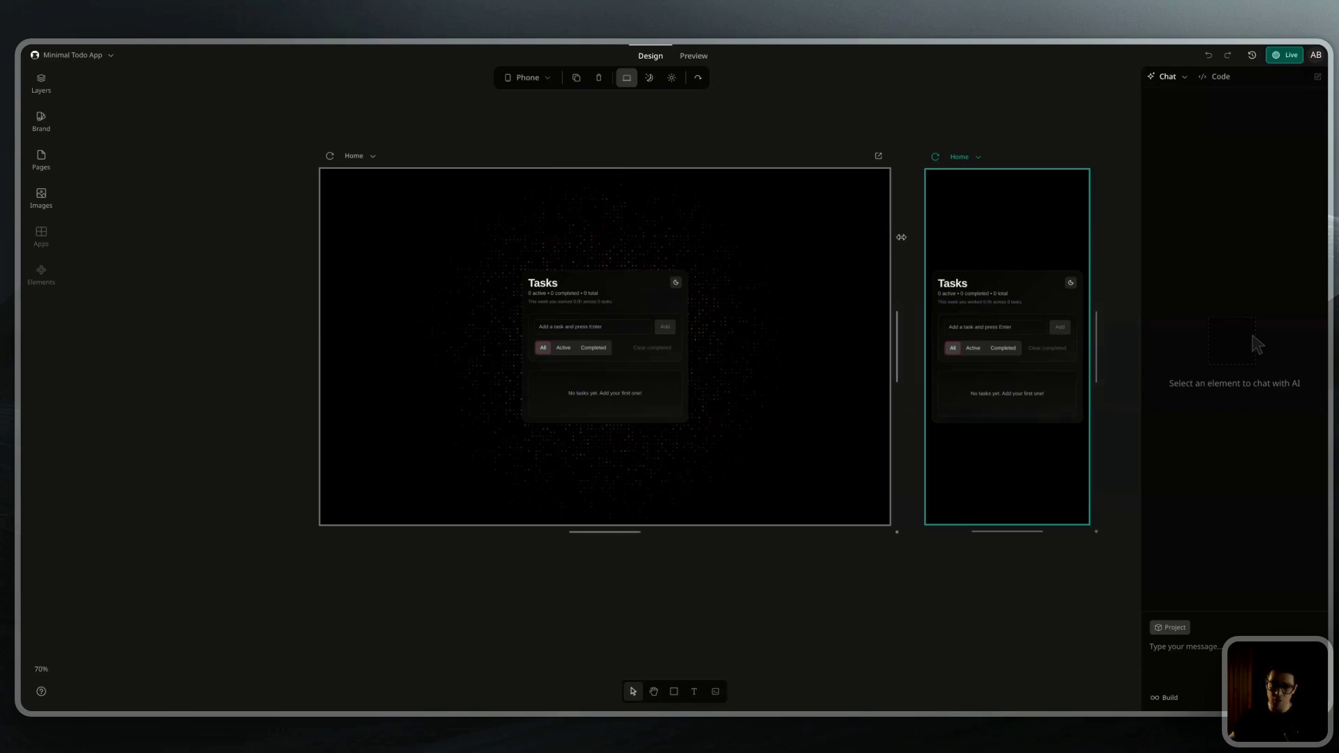
click(544, 77)
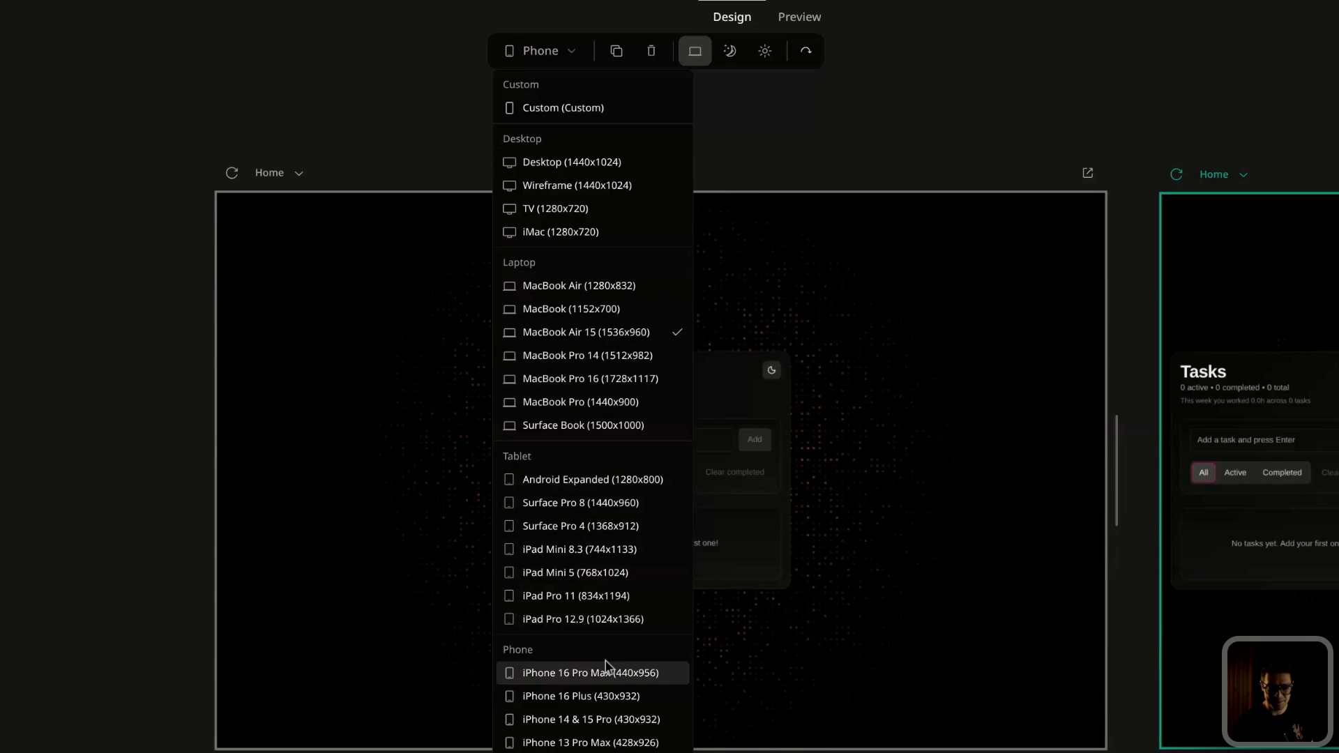
click(571, 180)
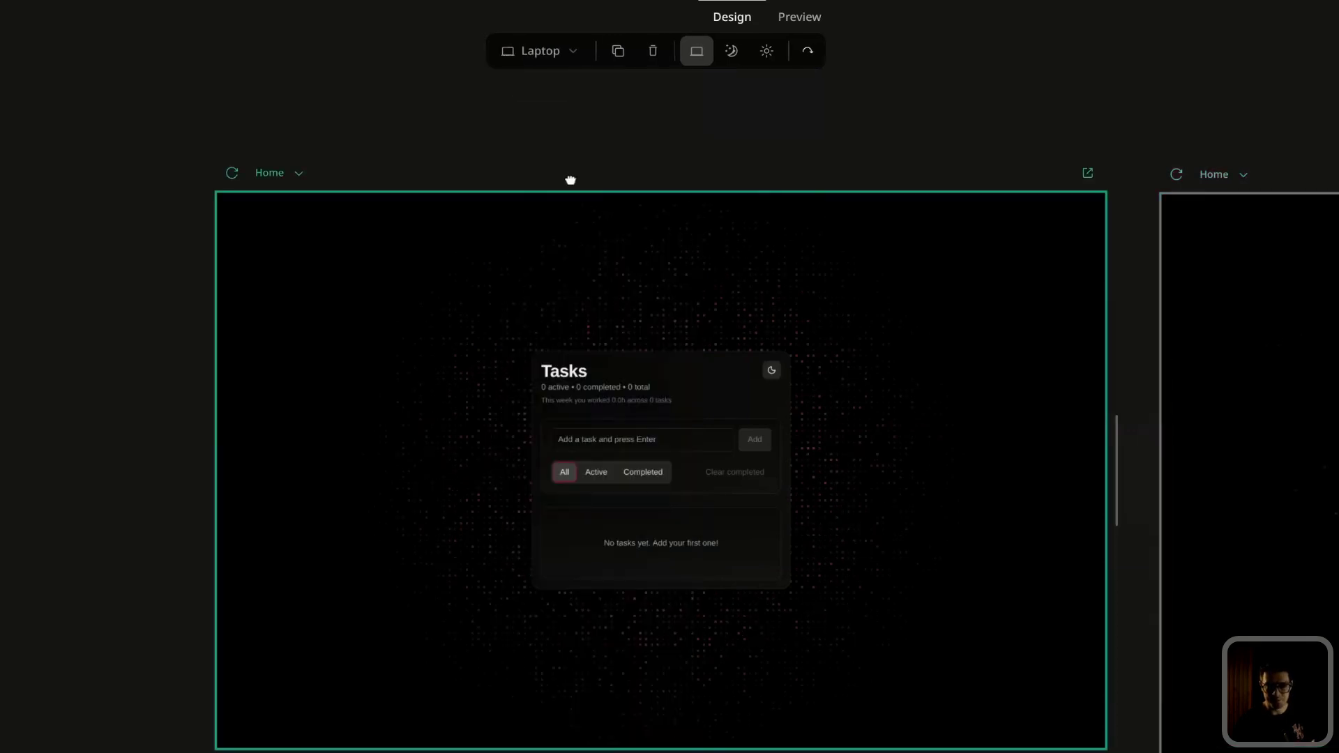
click(912, 133)
scroll(912, 133, right, 10)
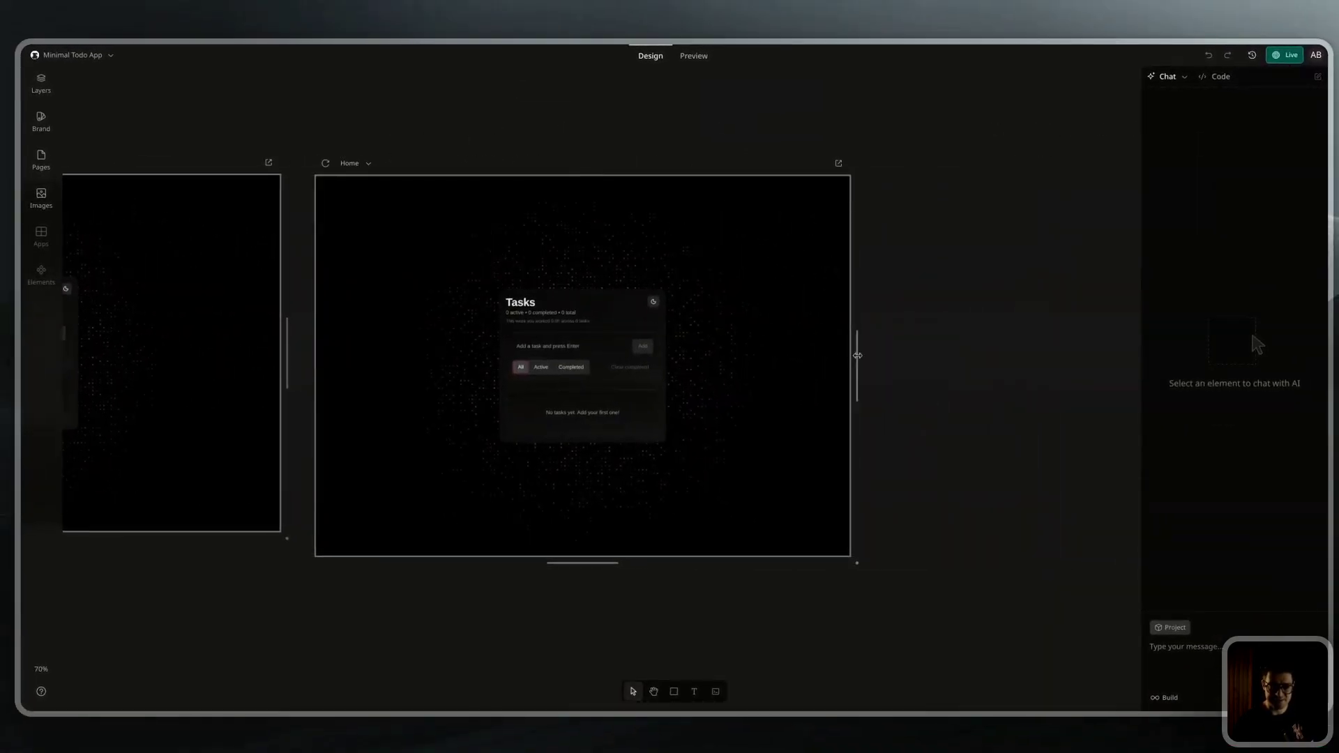
drag(899, 353, 1124, 357)
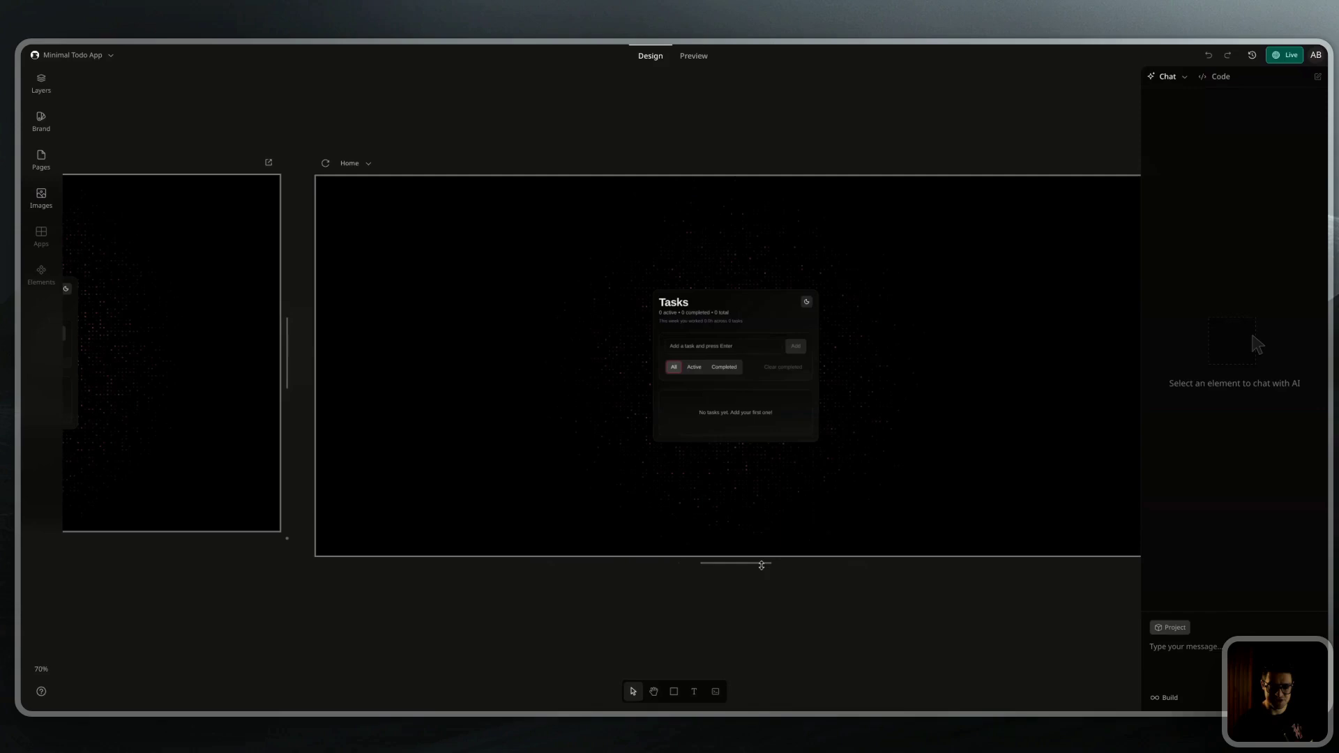
drag(761, 565, 762, 624)
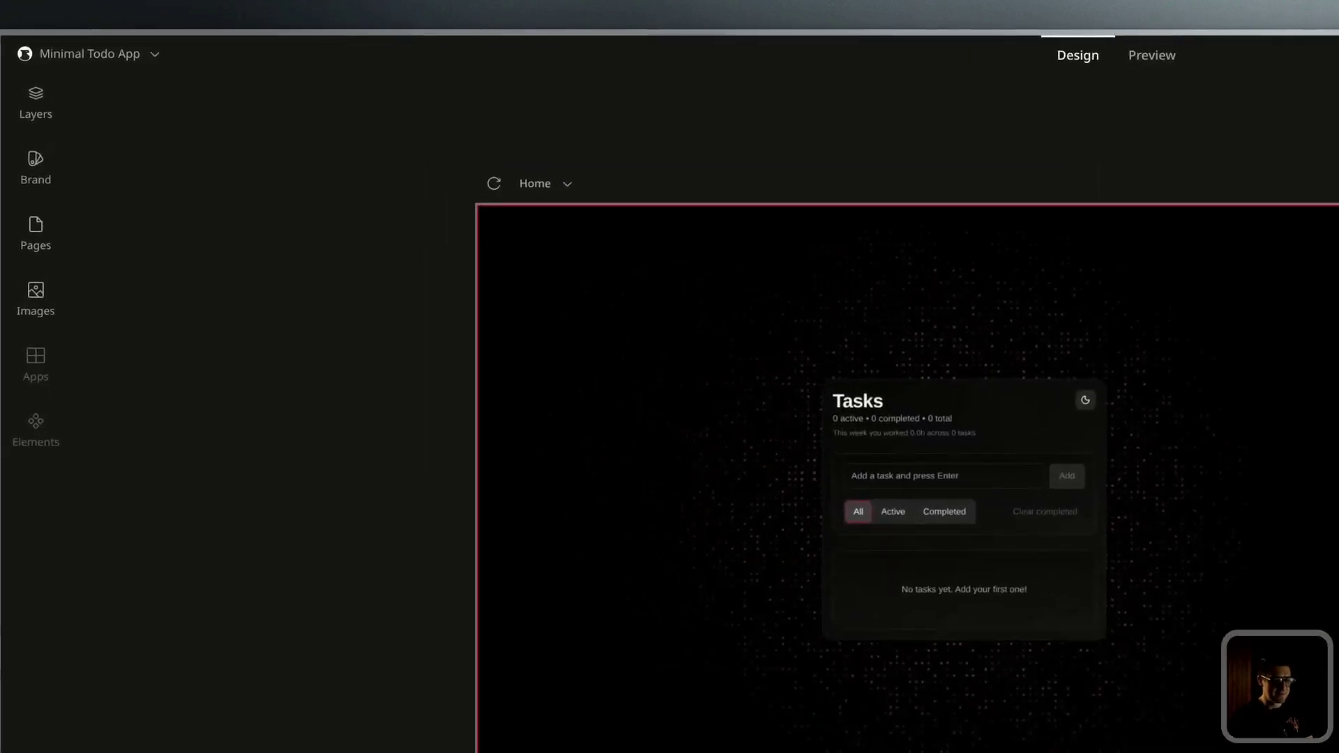
Step: In the Layers tree, select the header and card, then move the Completed filter above Active
click(35, 103)
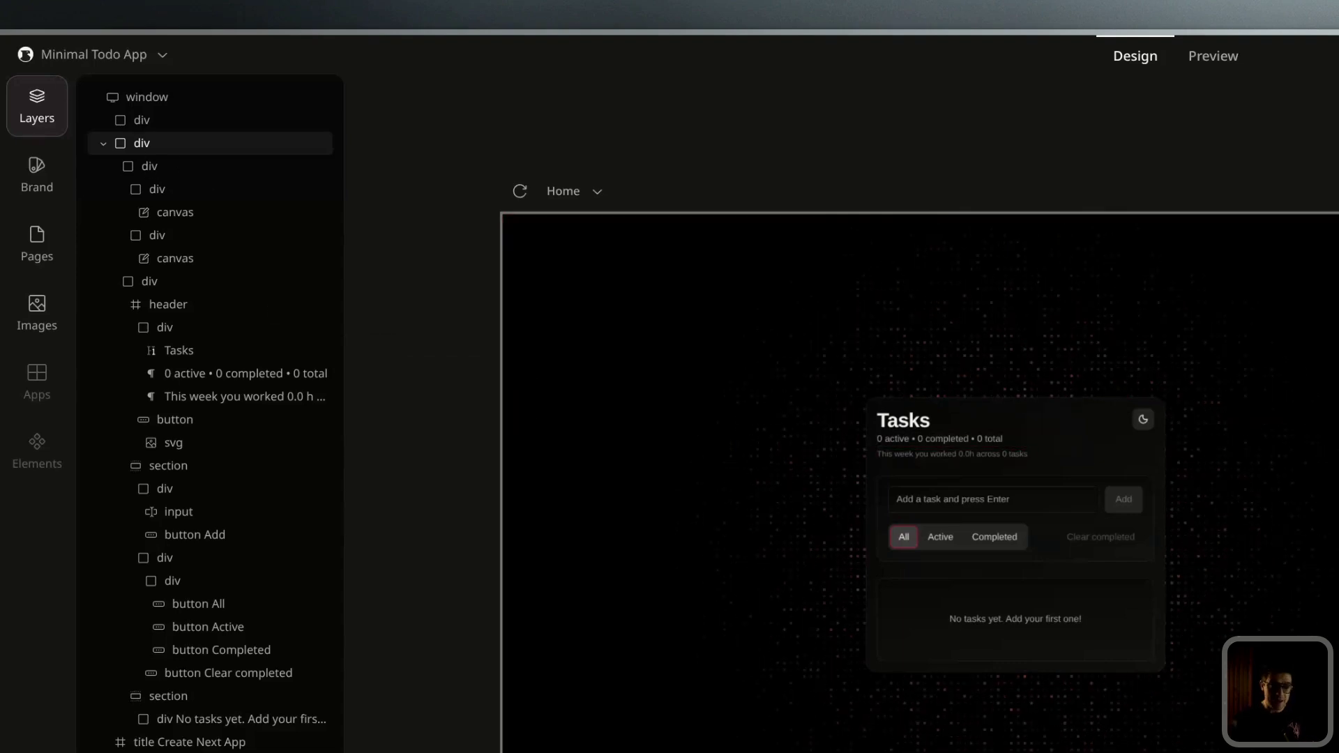
click(214, 332)
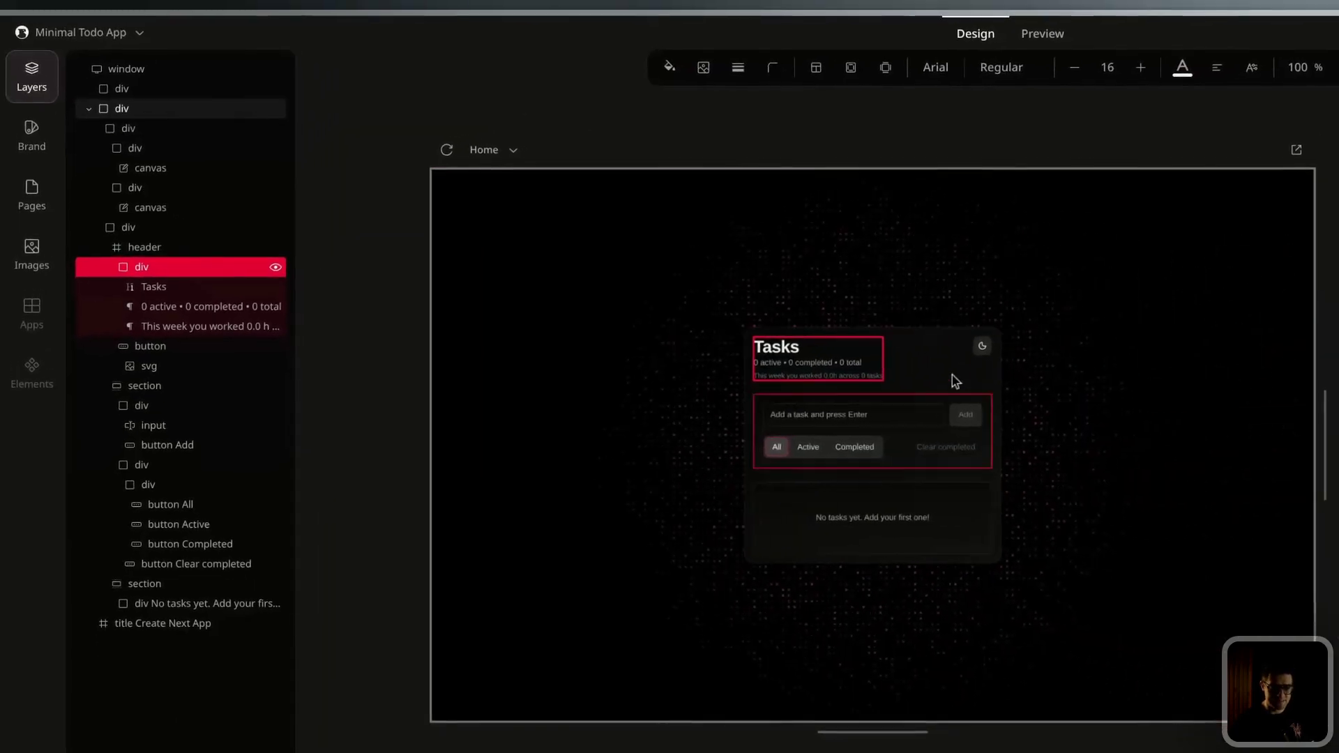
click(931, 335)
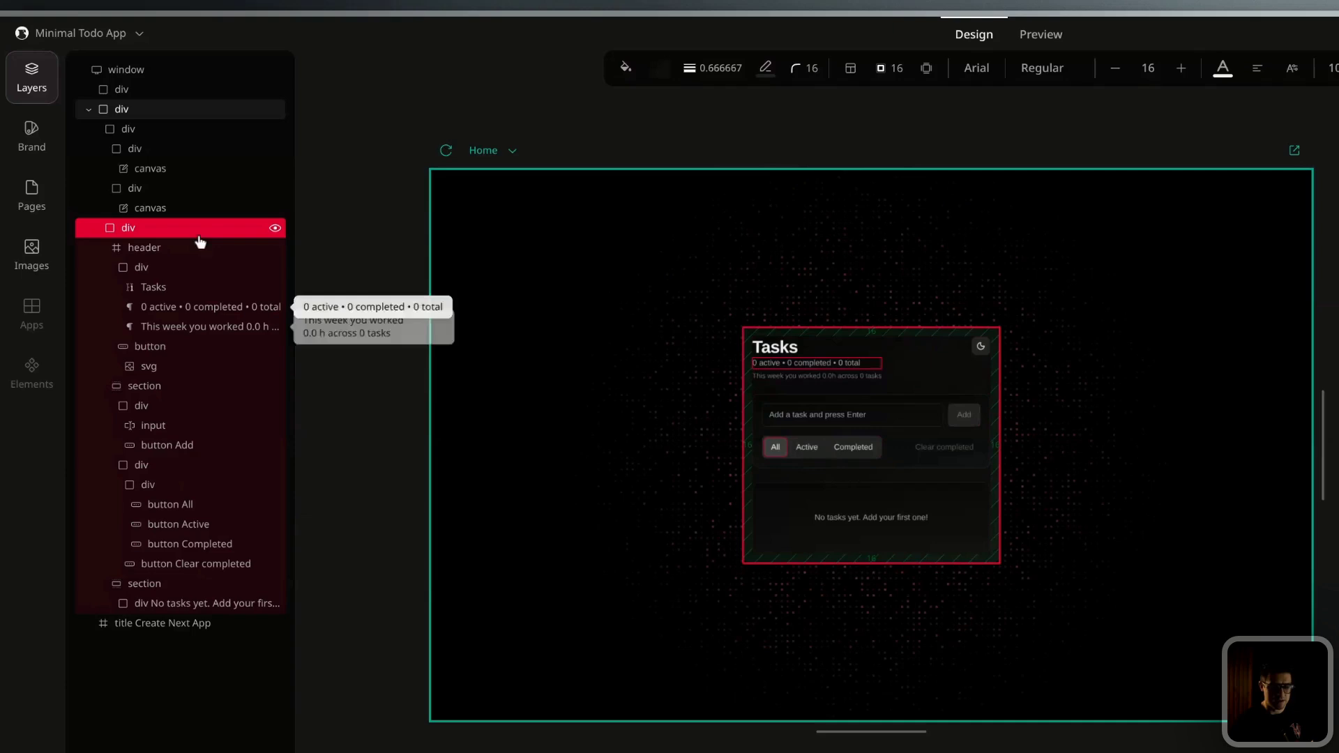
click(189, 544)
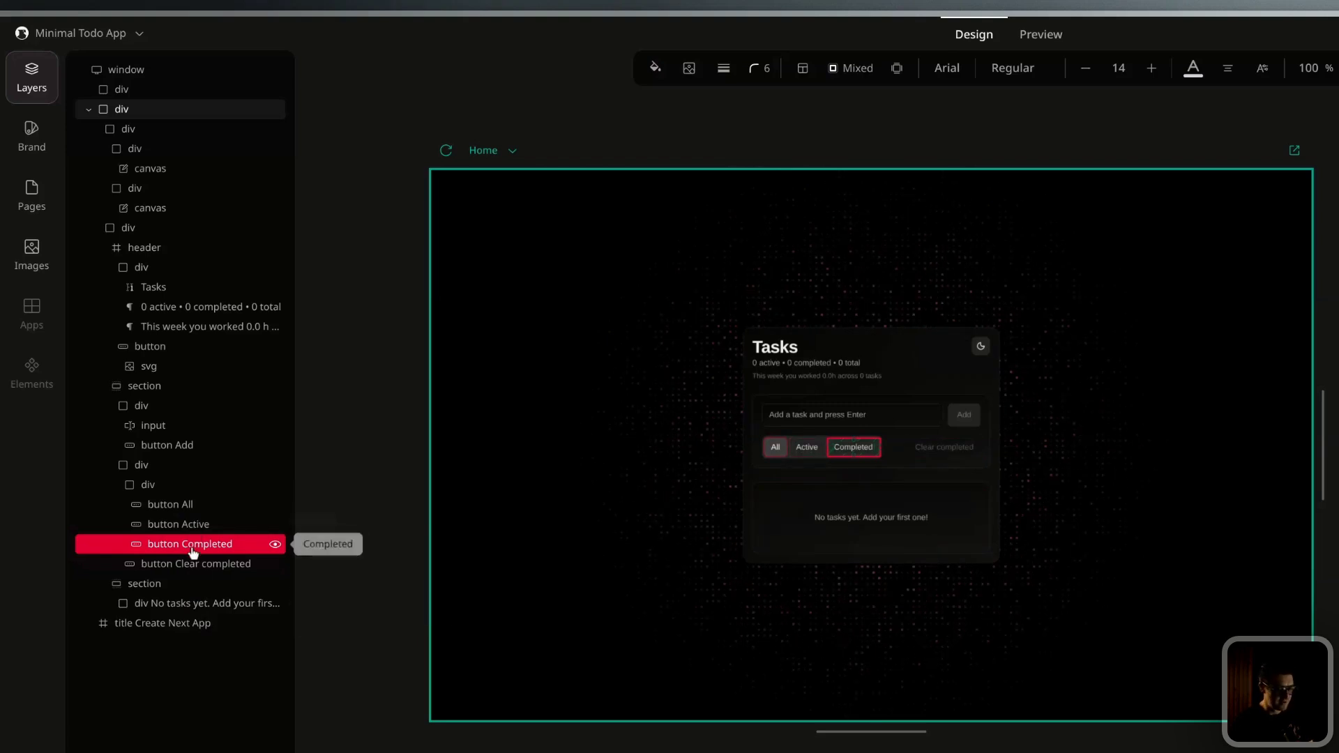
drag(192, 549, 233, 532)
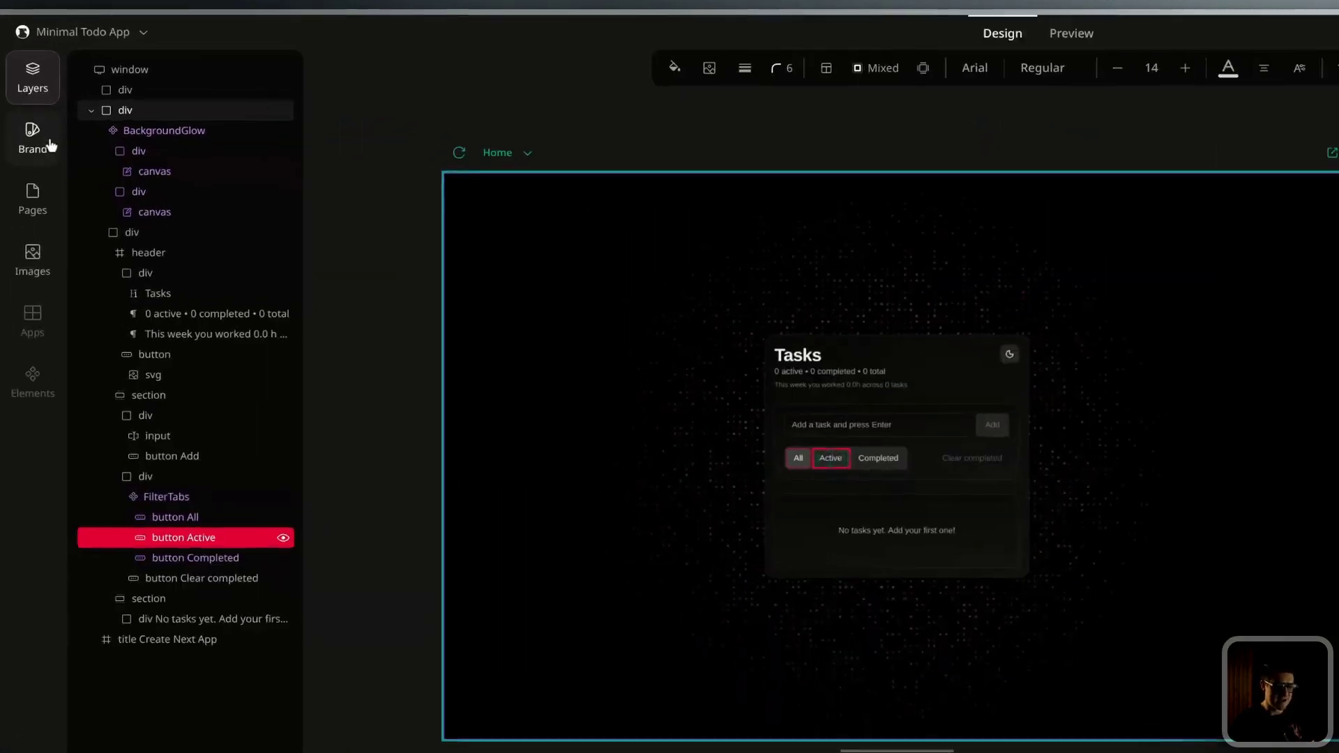
Step: Review the brand colours in light and dark mode, then open the site fonts list
click(29, 117)
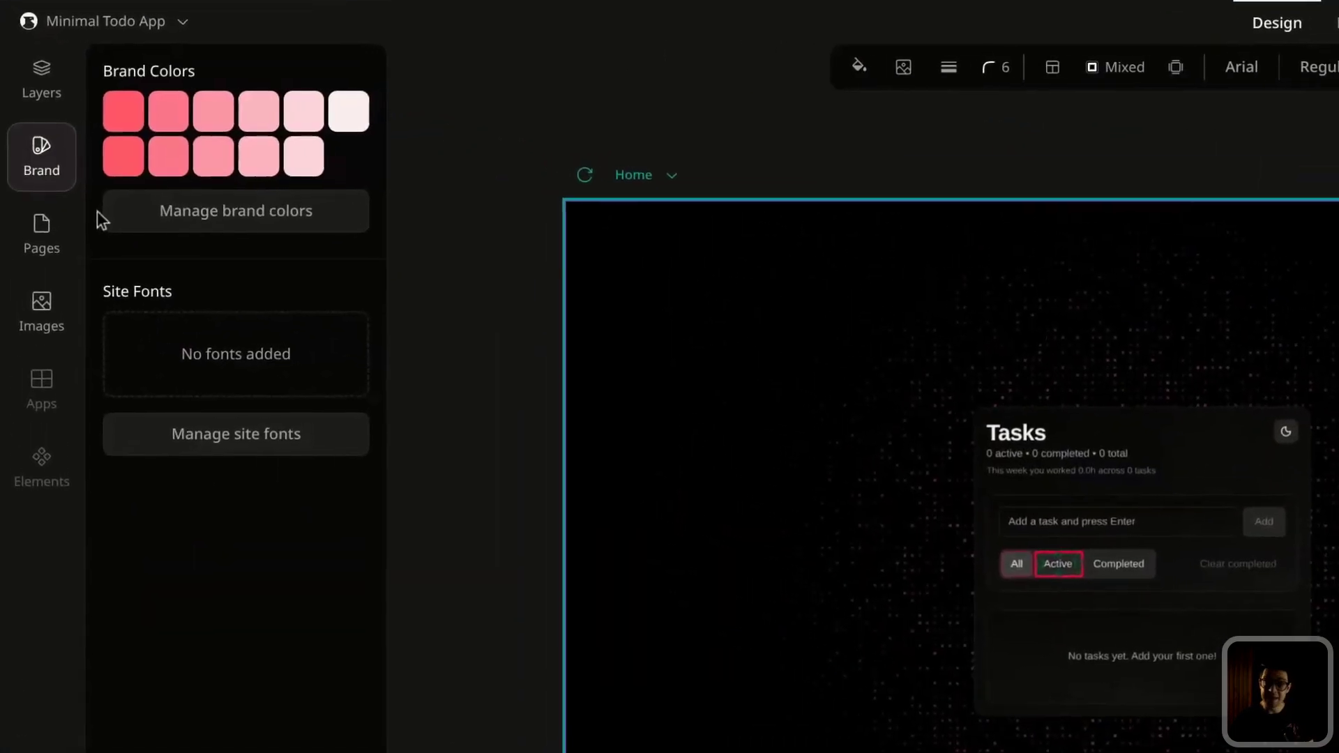
click(264, 216)
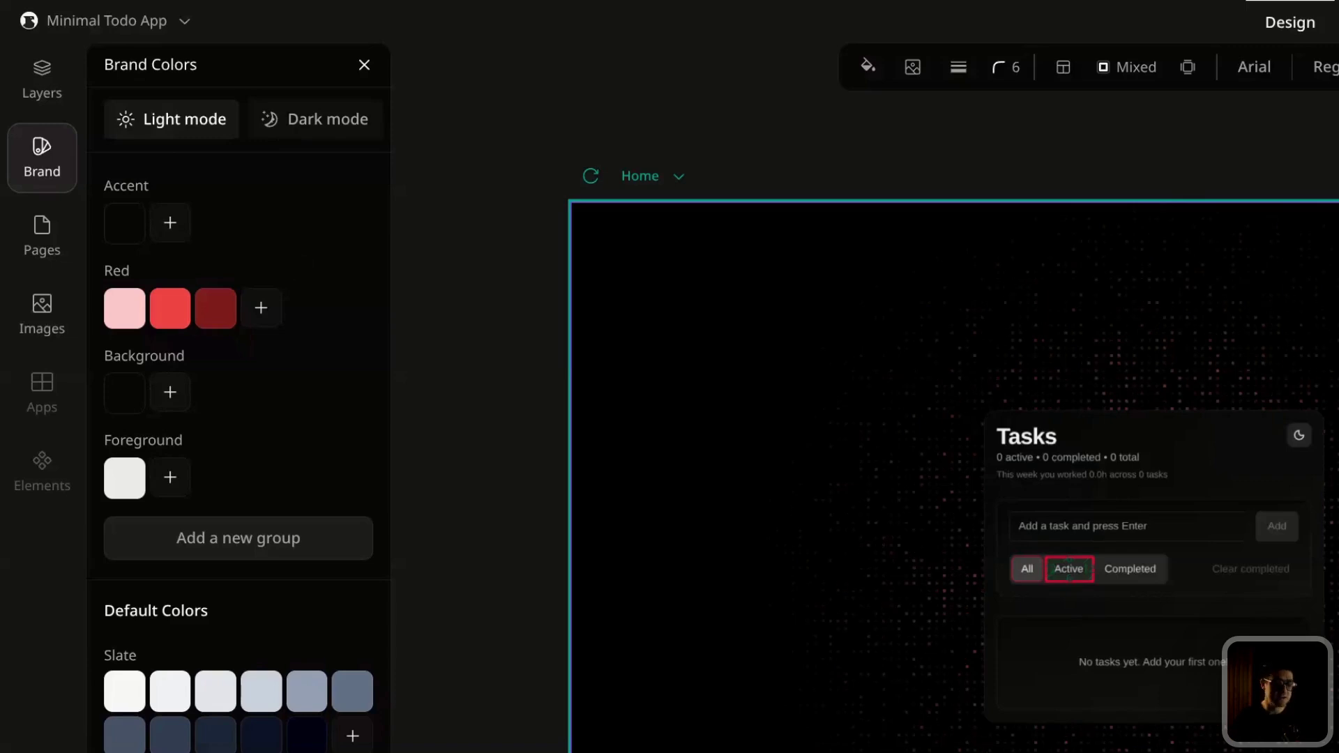
scroll(111, 725, down, 15)
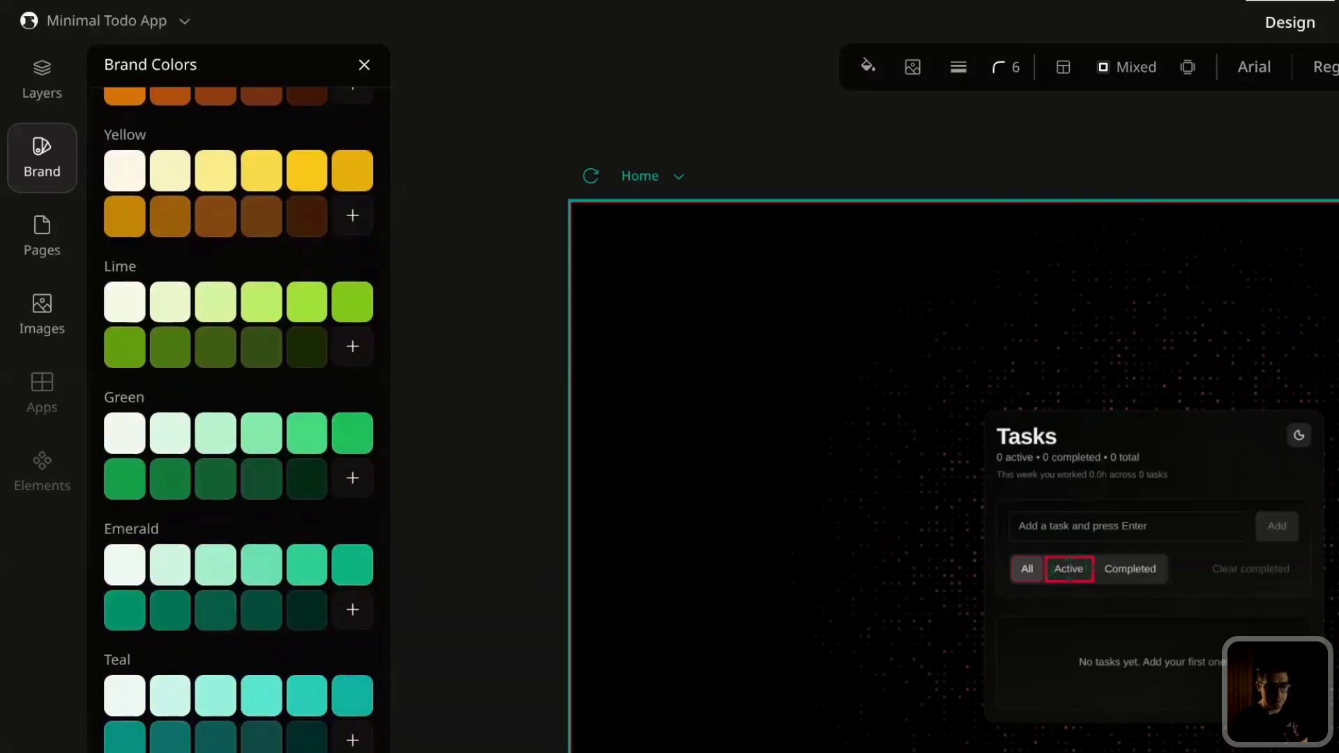
scroll(112, 726, up, 15)
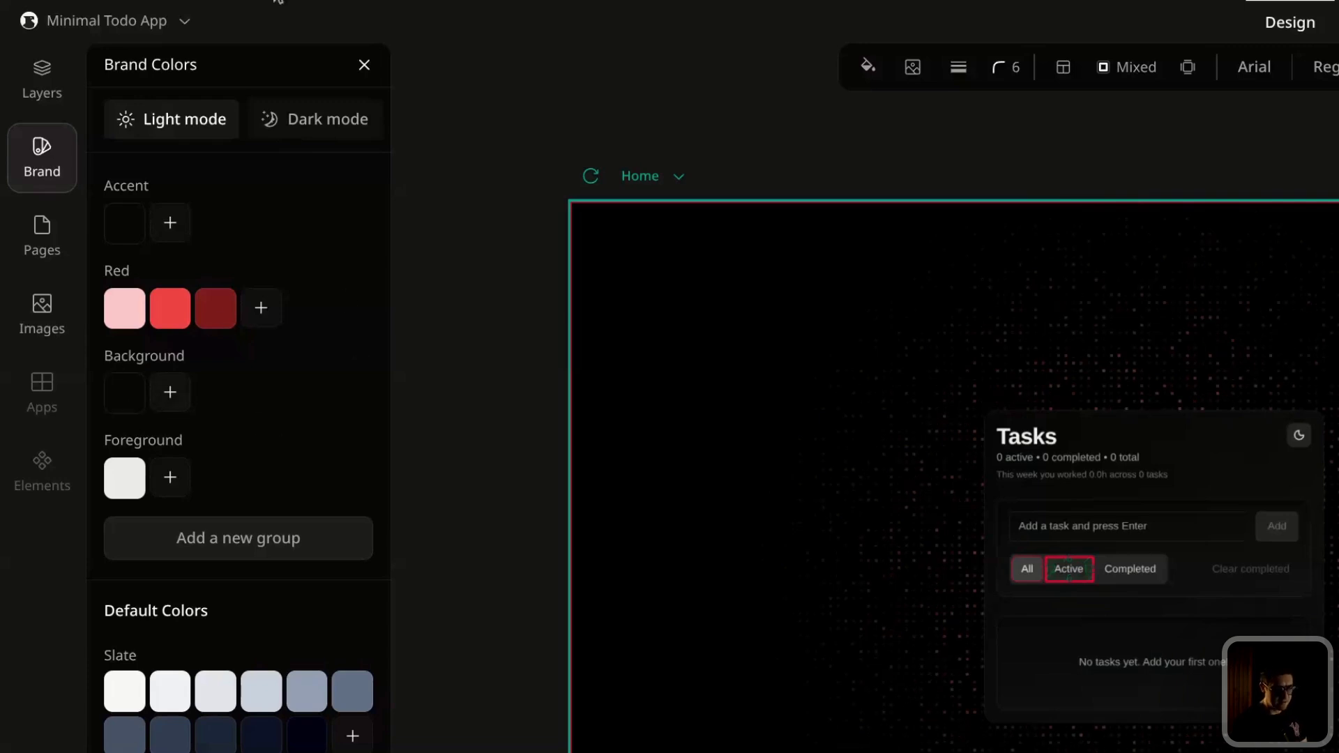
click(308, 141)
key(Escape)
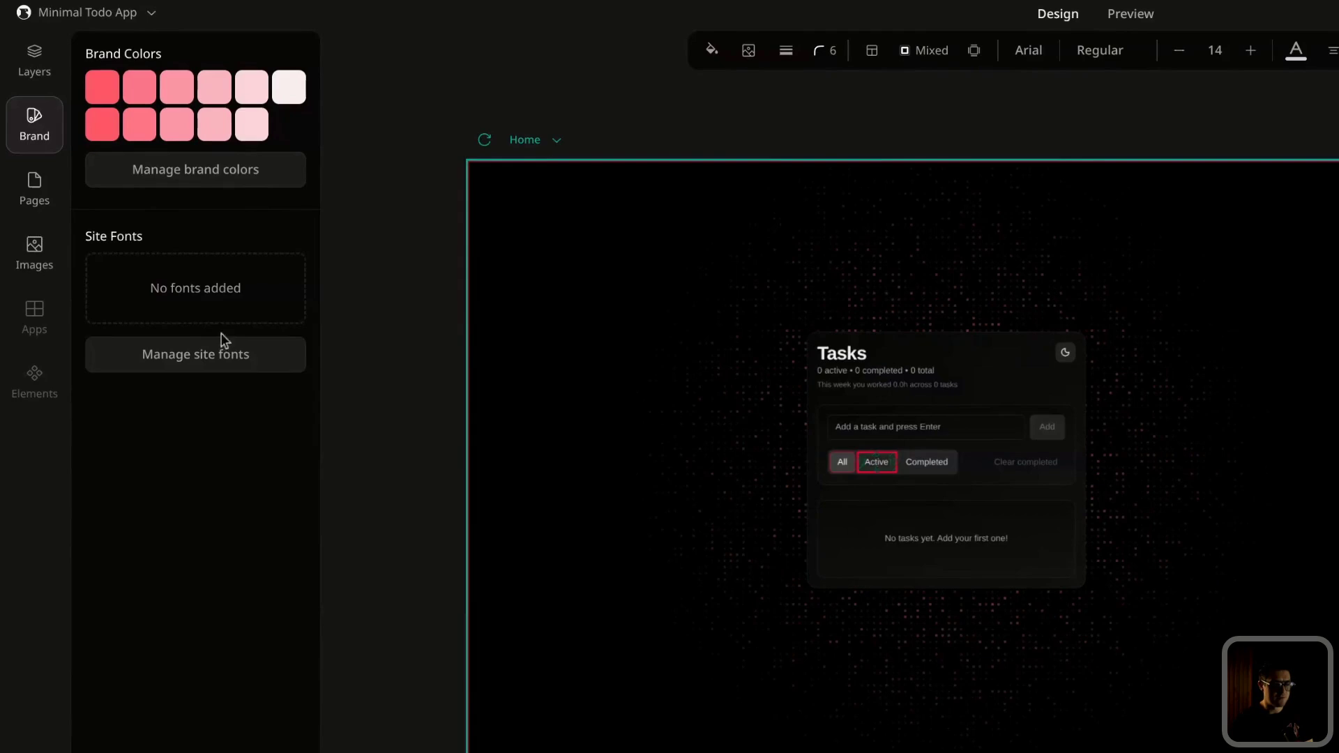
click(226, 370)
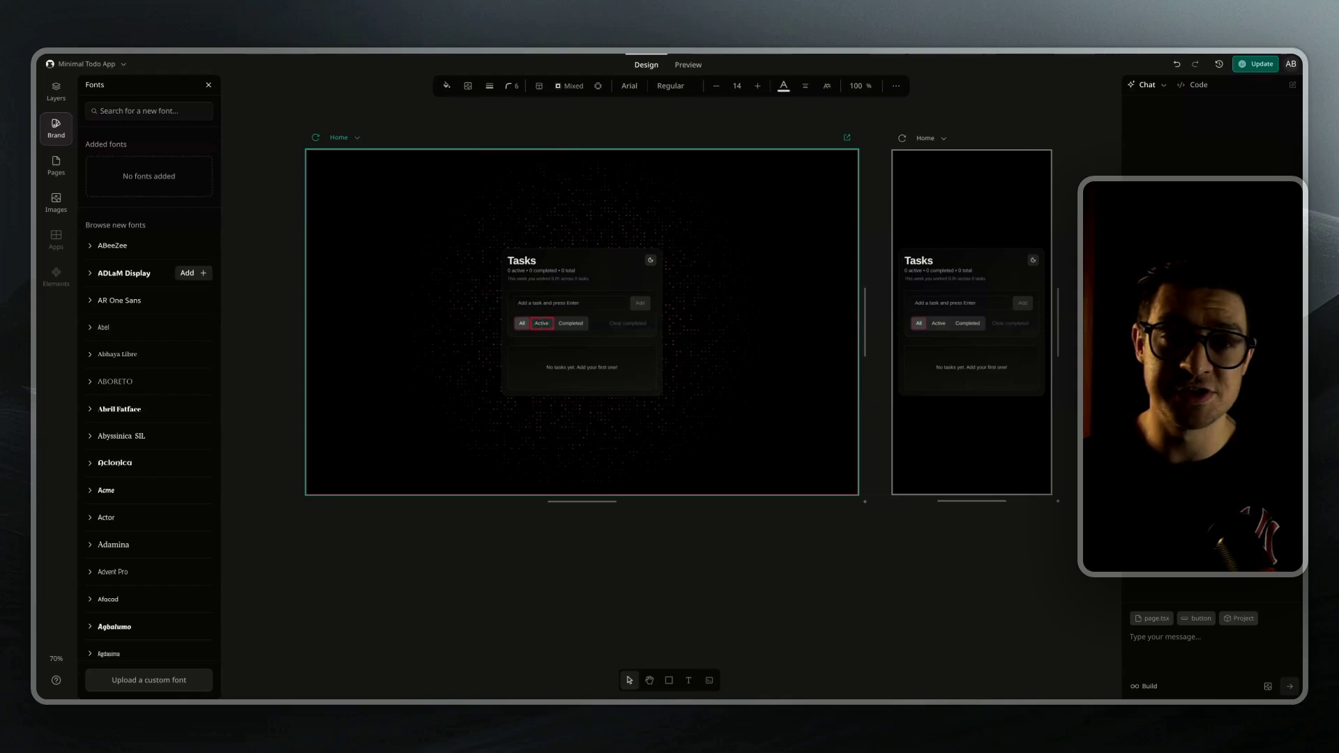
Step: Browse the Pages and Images panels without creating a page, ending on the Layers tree
click(354, 198)
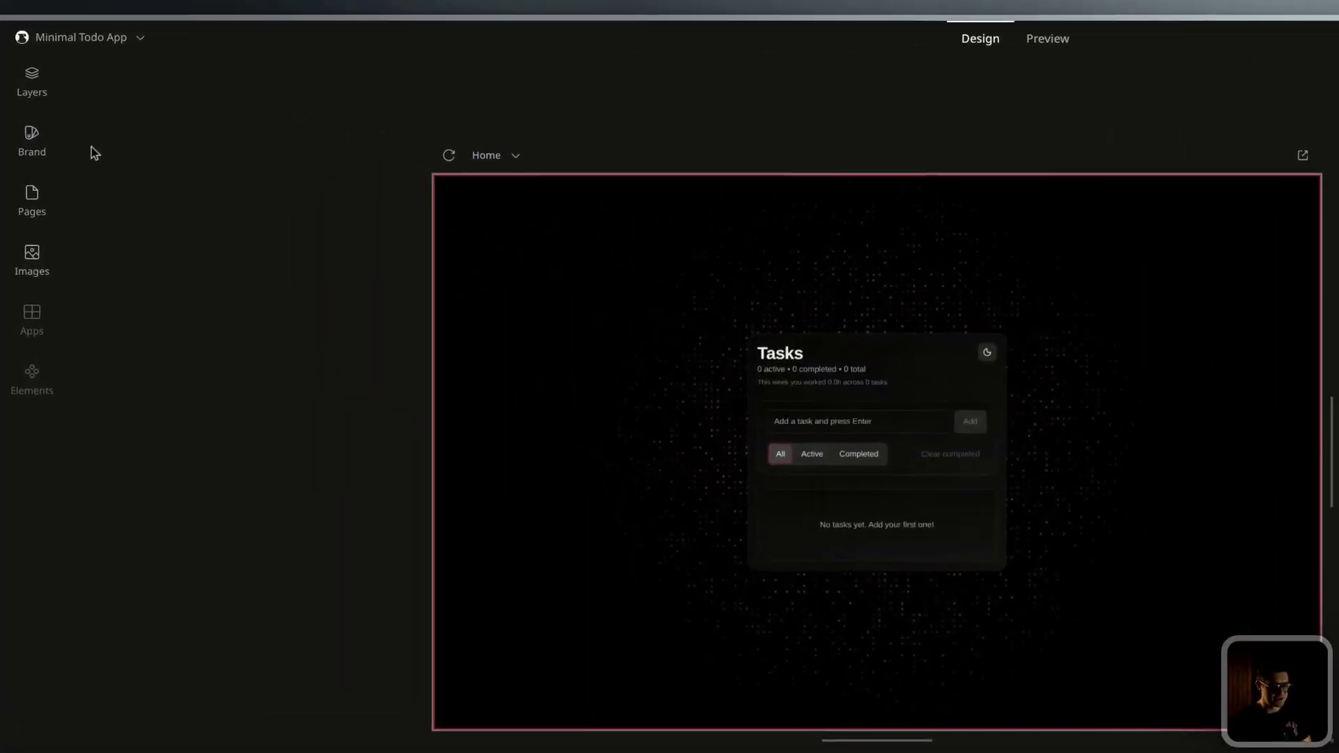
click(31, 212)
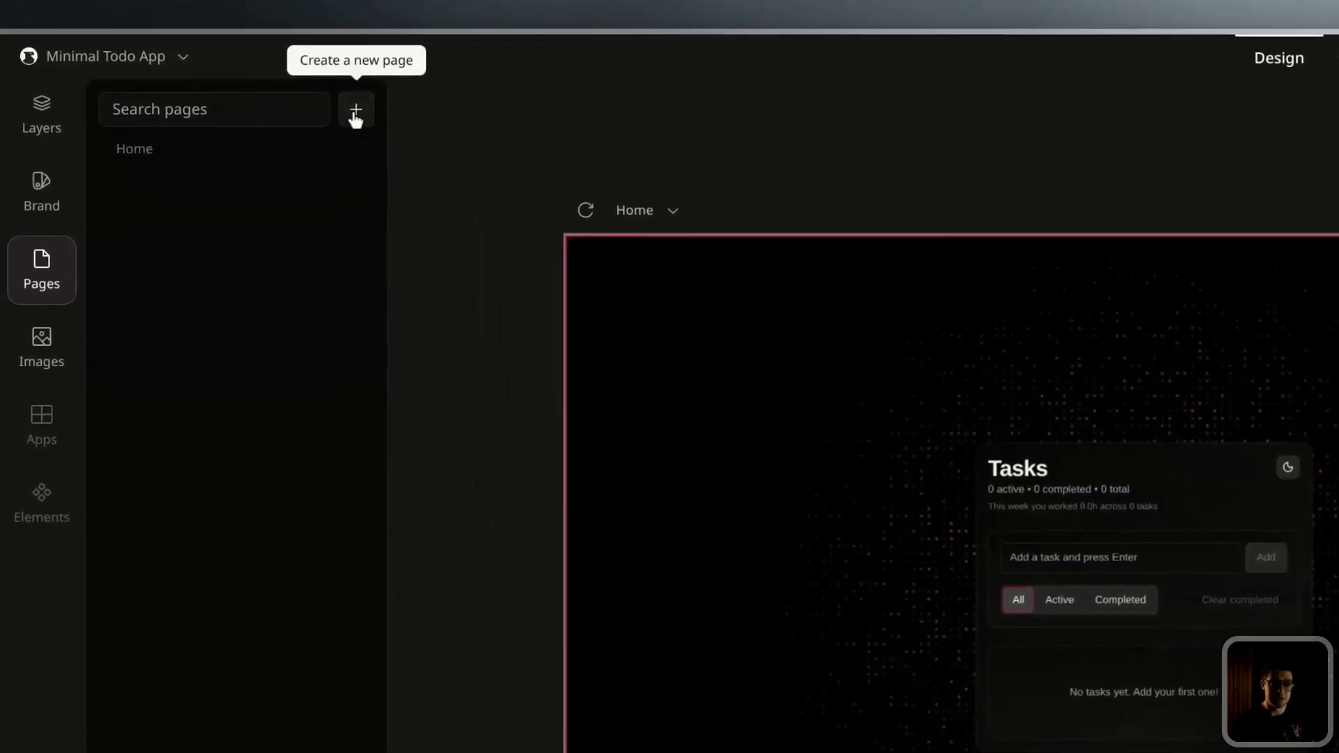
click(287, 78)
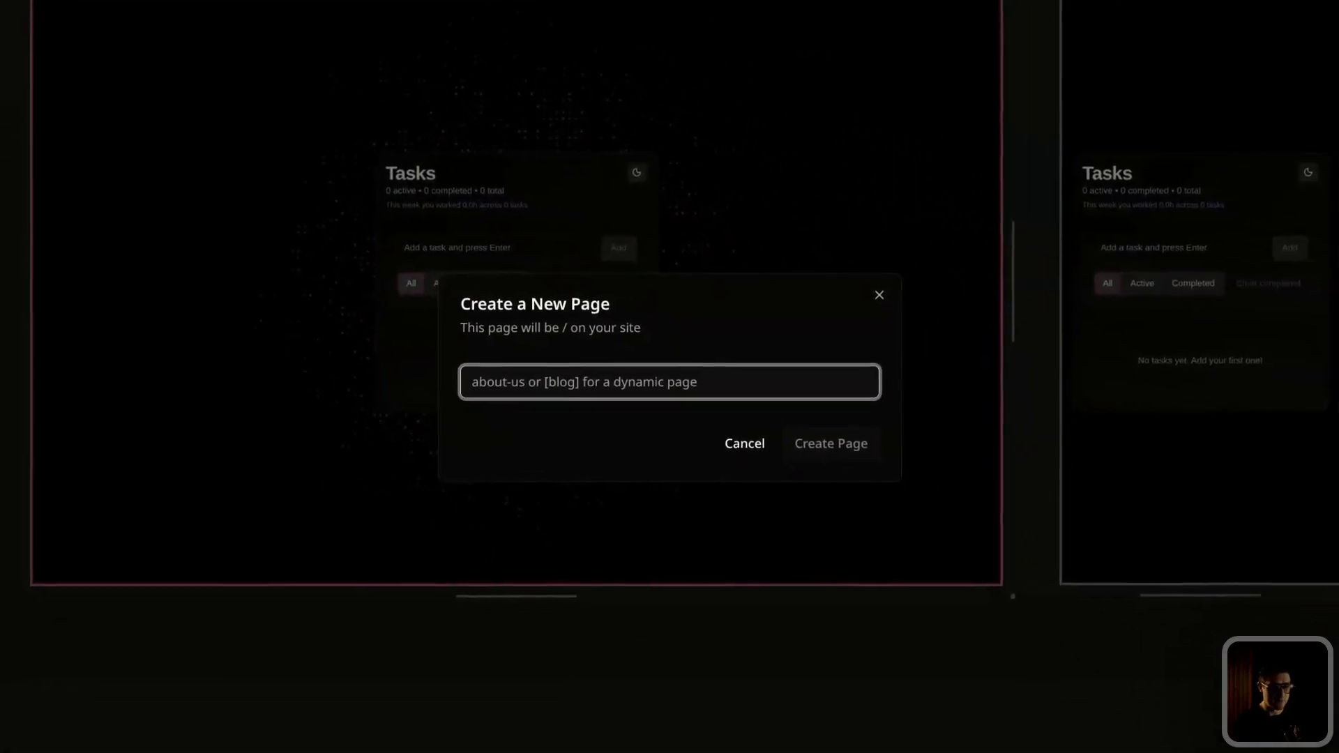
key(Escape)
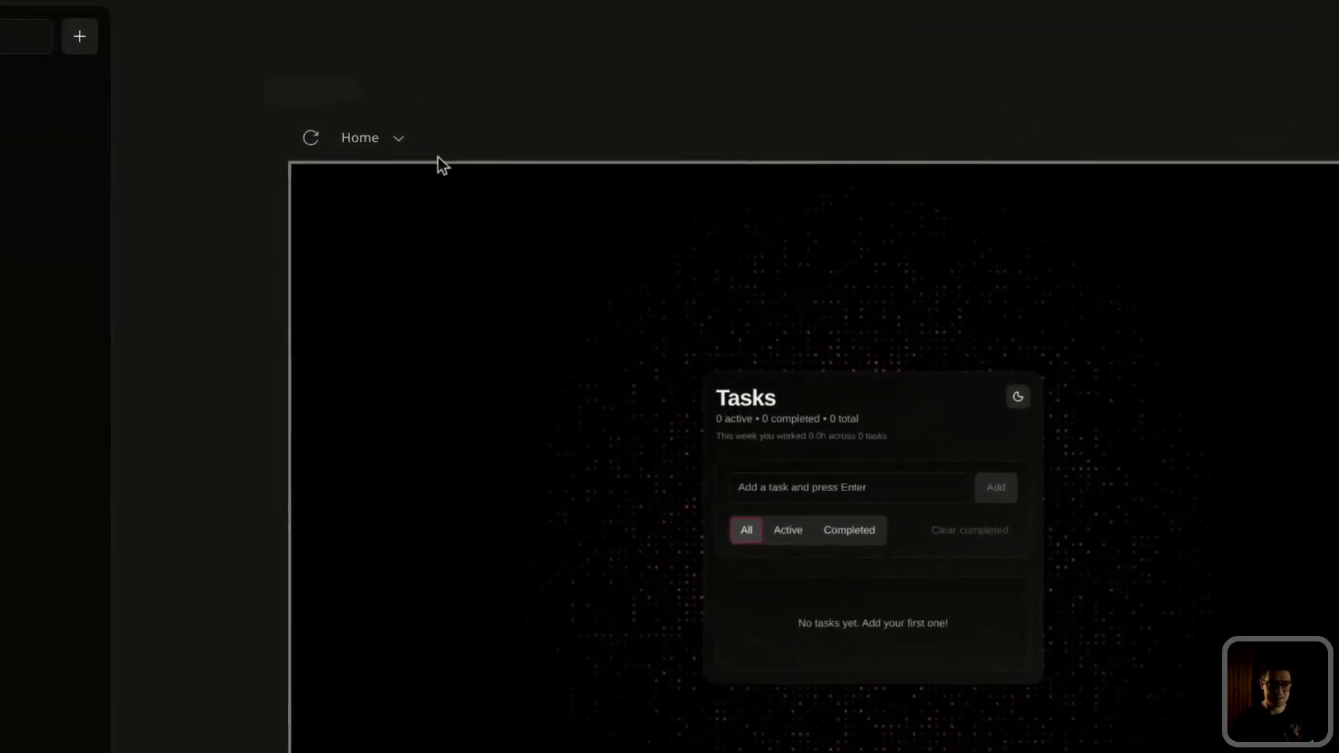
click(390, 138)
click(408, 53)
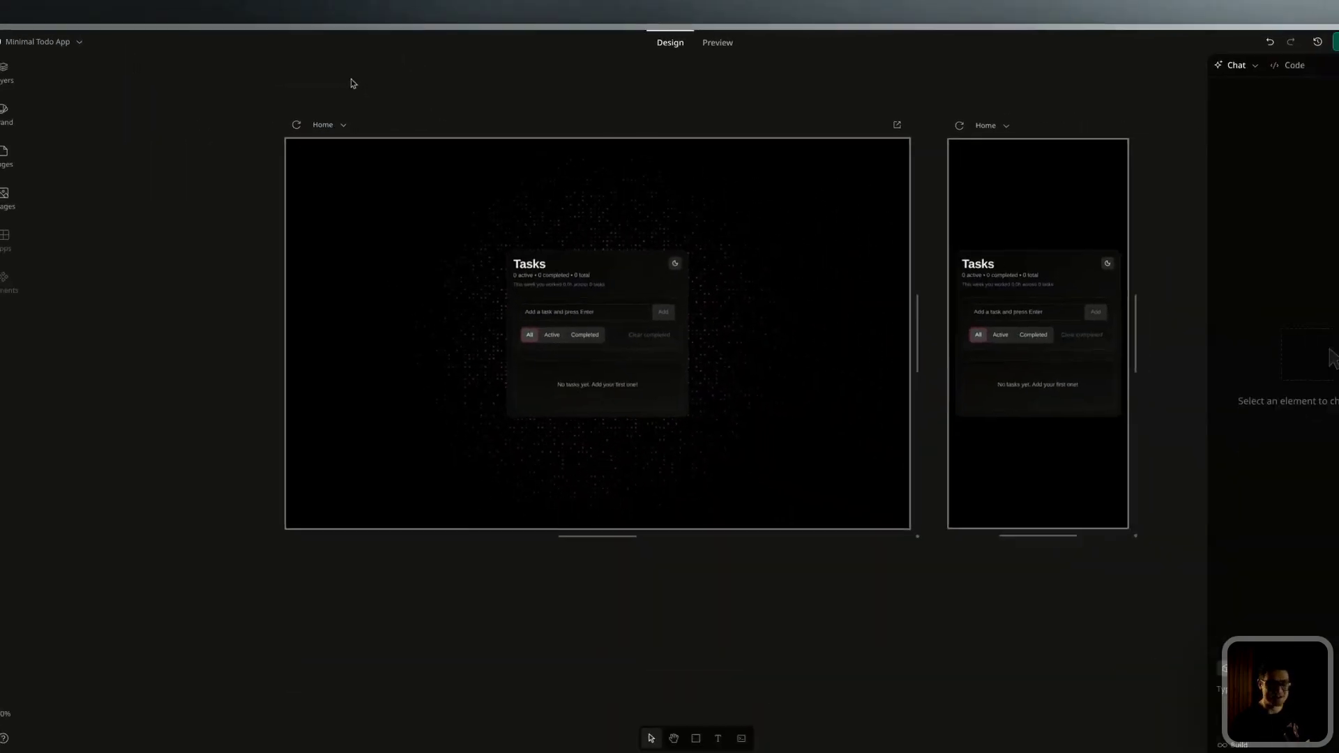
click(29, 199)
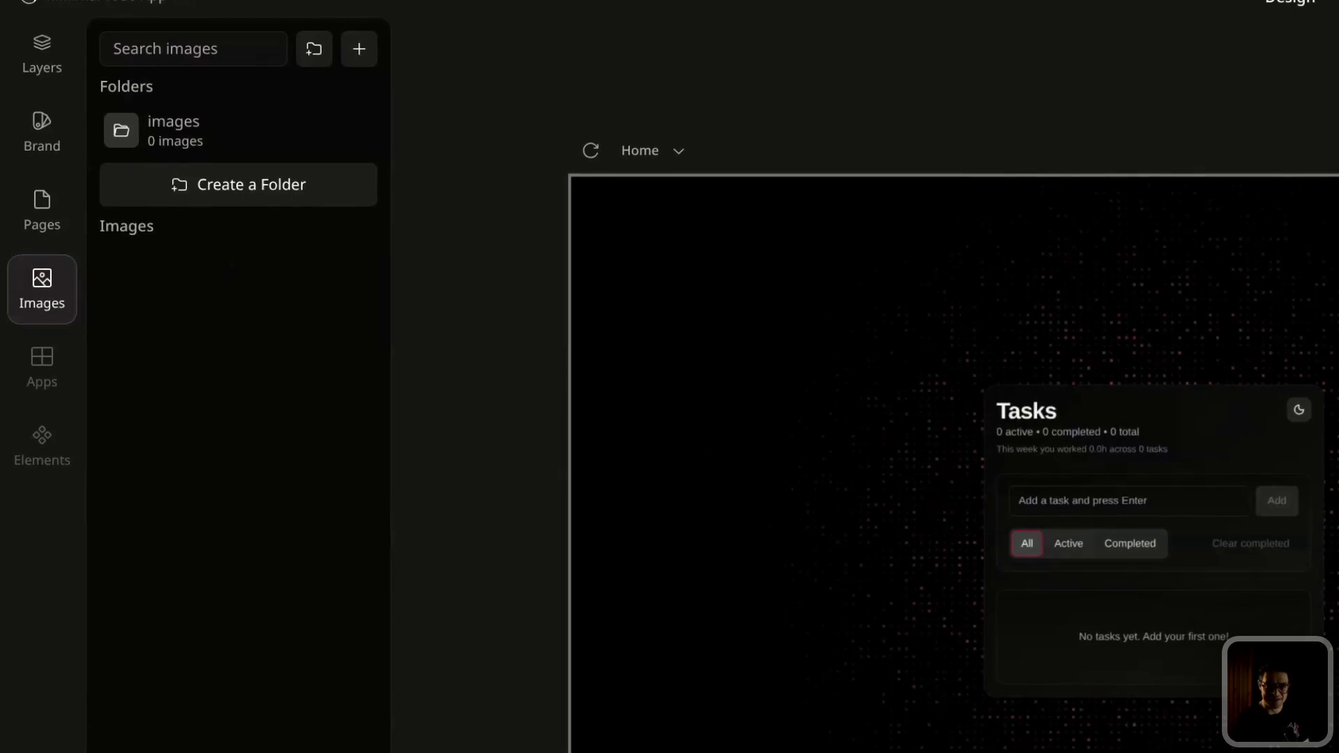
click(41, 52)
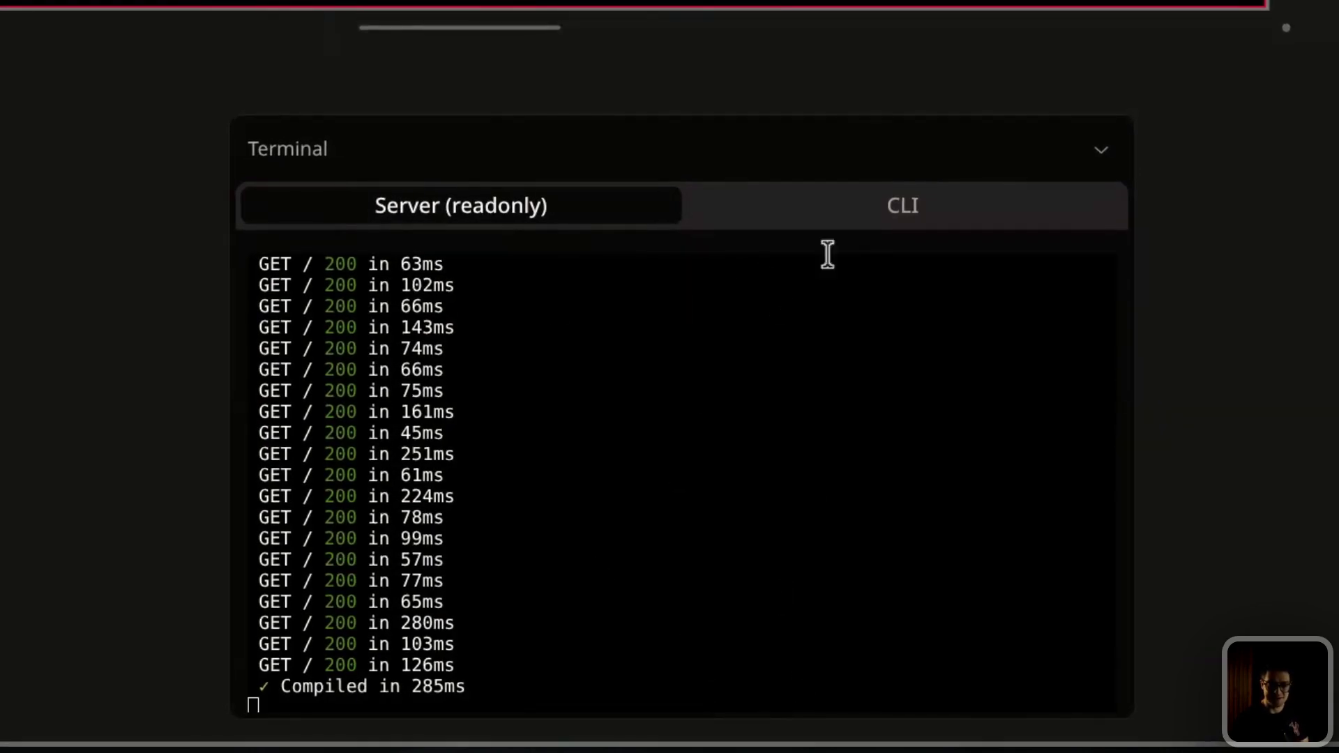
Step: Switch the terminal panel to its CLI tab with a root prompt
click(913, 207)
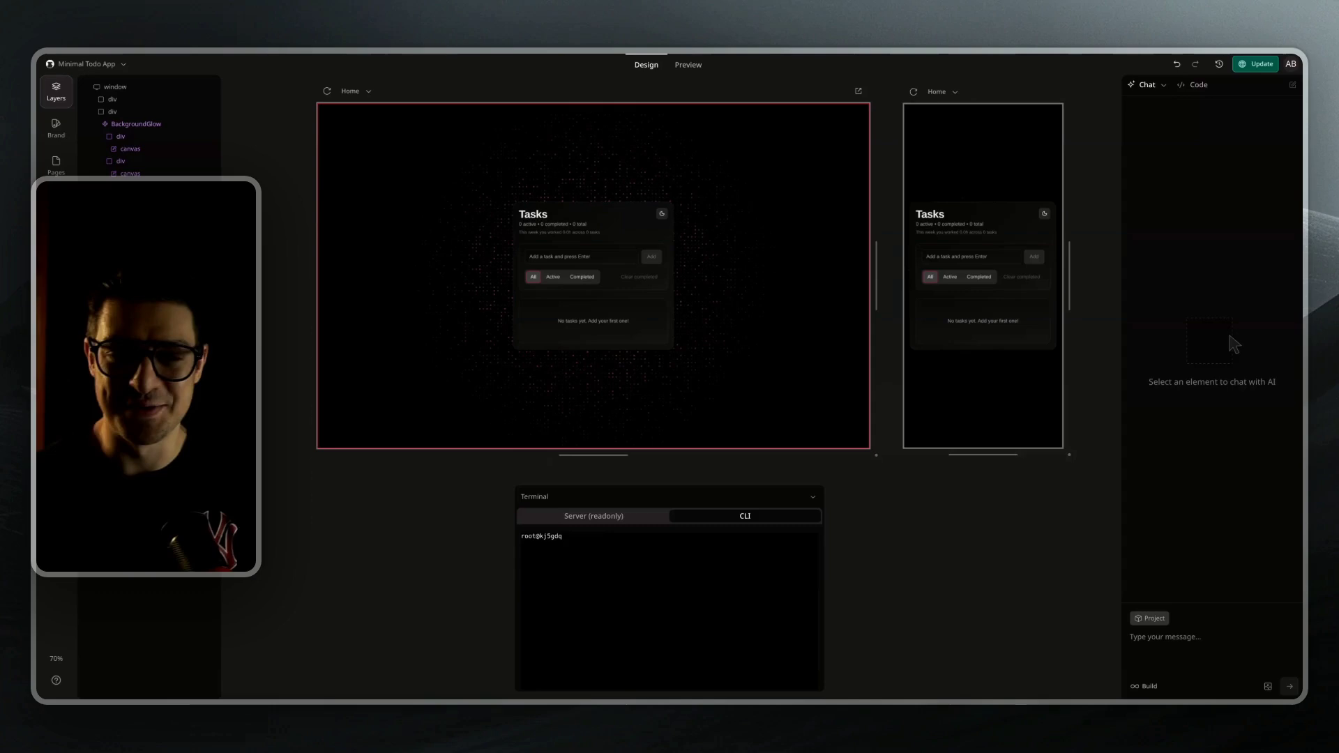
Step: Close the terminal, draft 'Hey build me X' in the AI chat, and set chat to Ask mode
key(Escape)
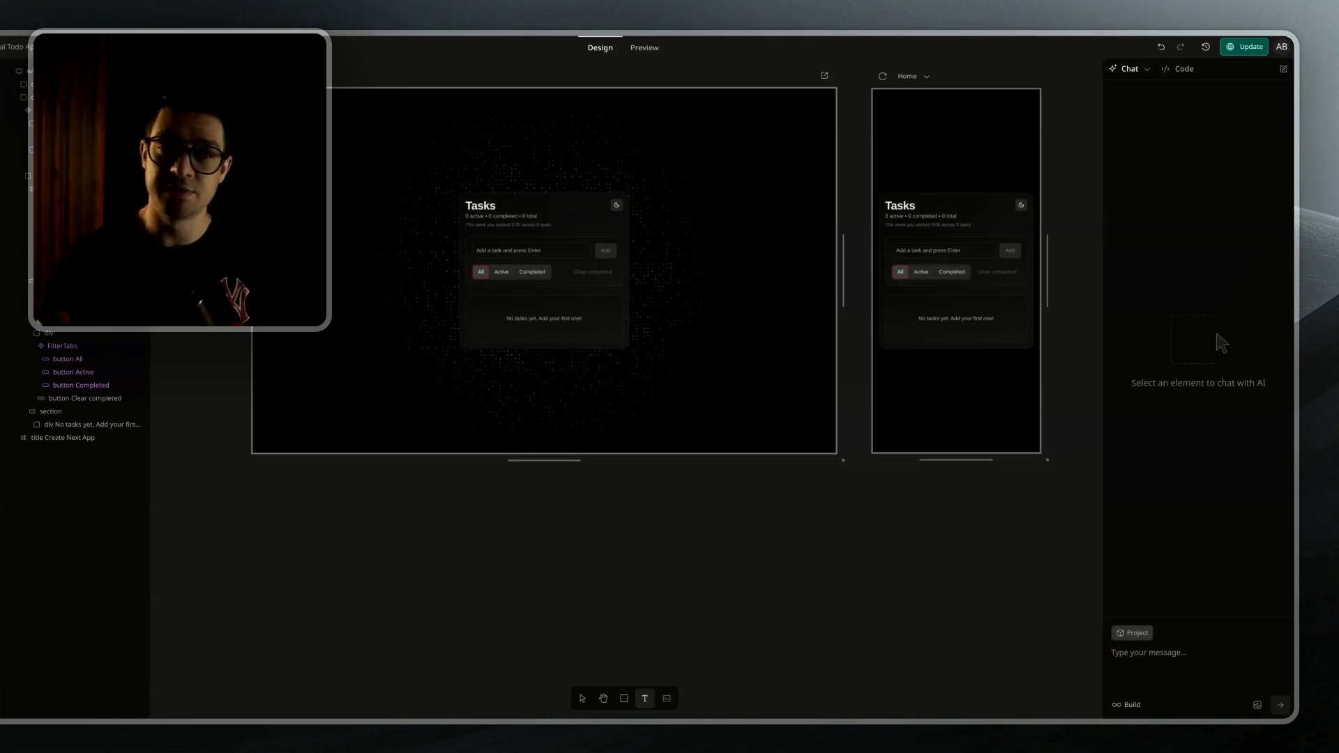
text(Hey build me X)
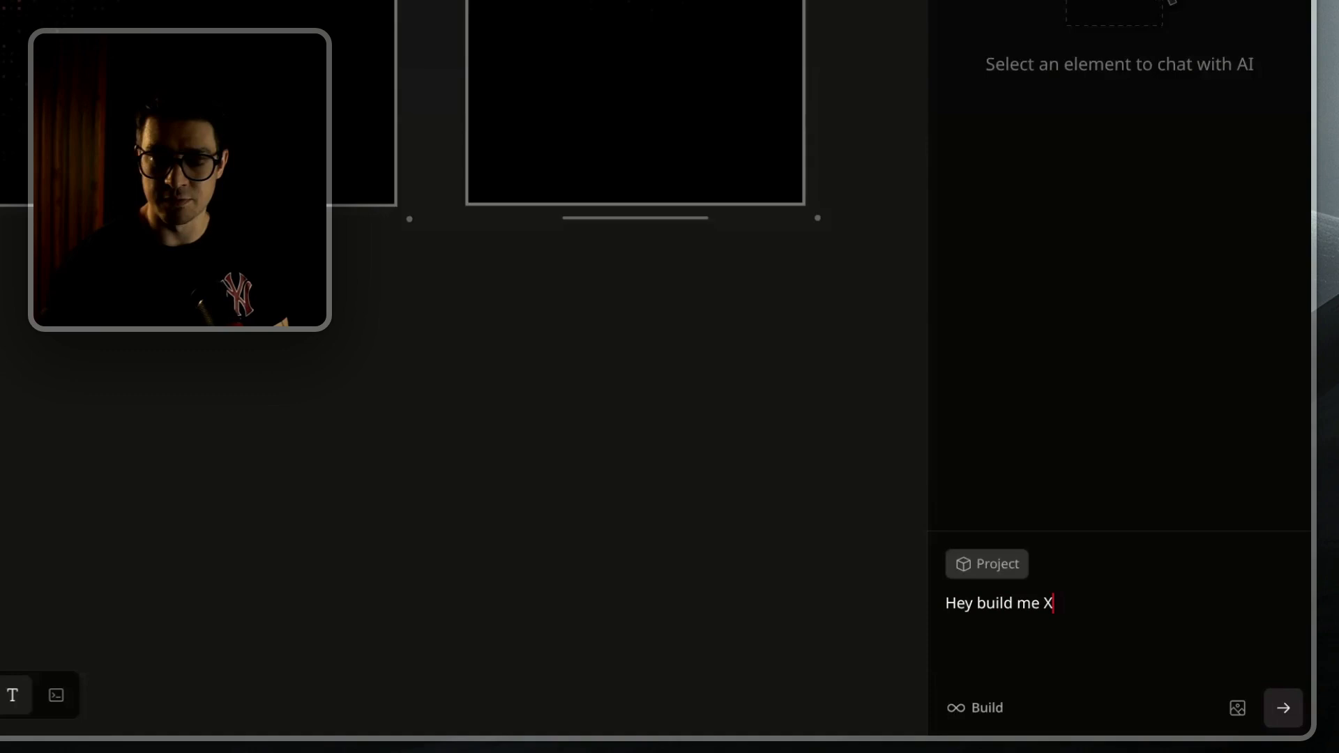
click(973, 708)
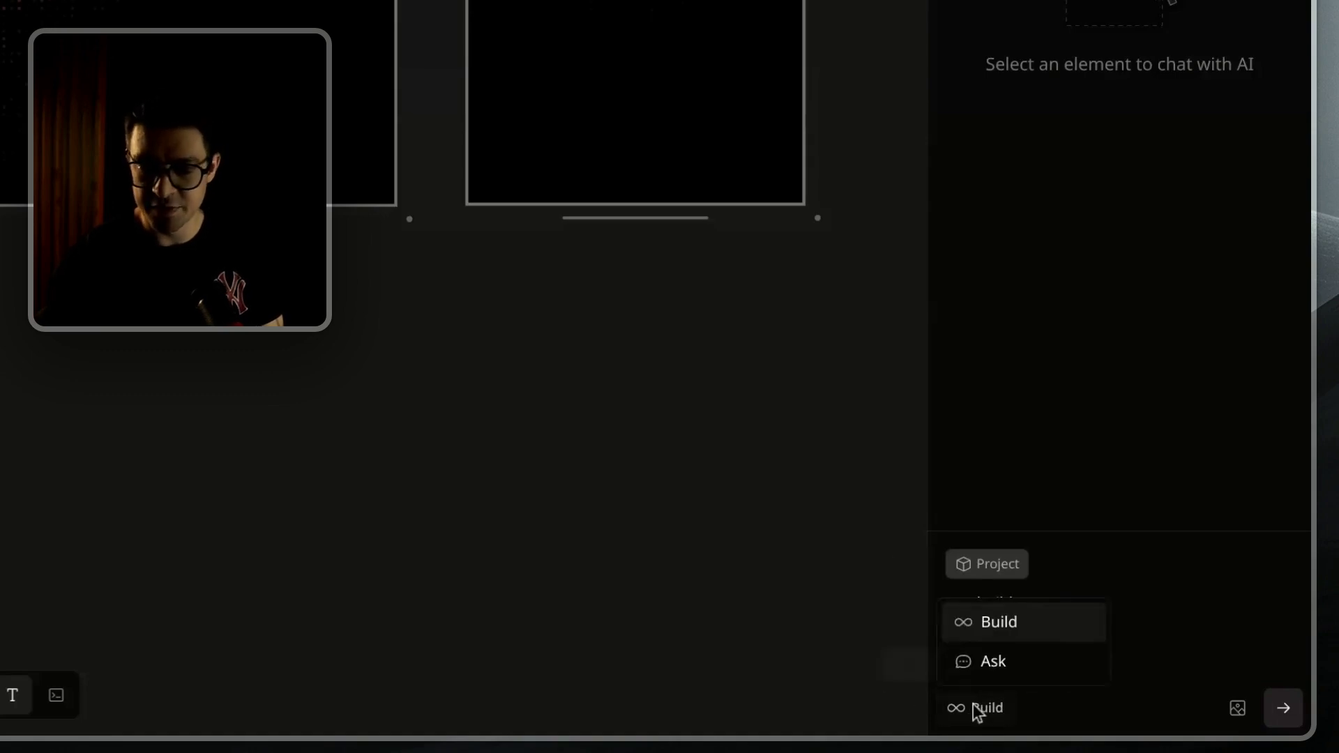
click(1006, 675)
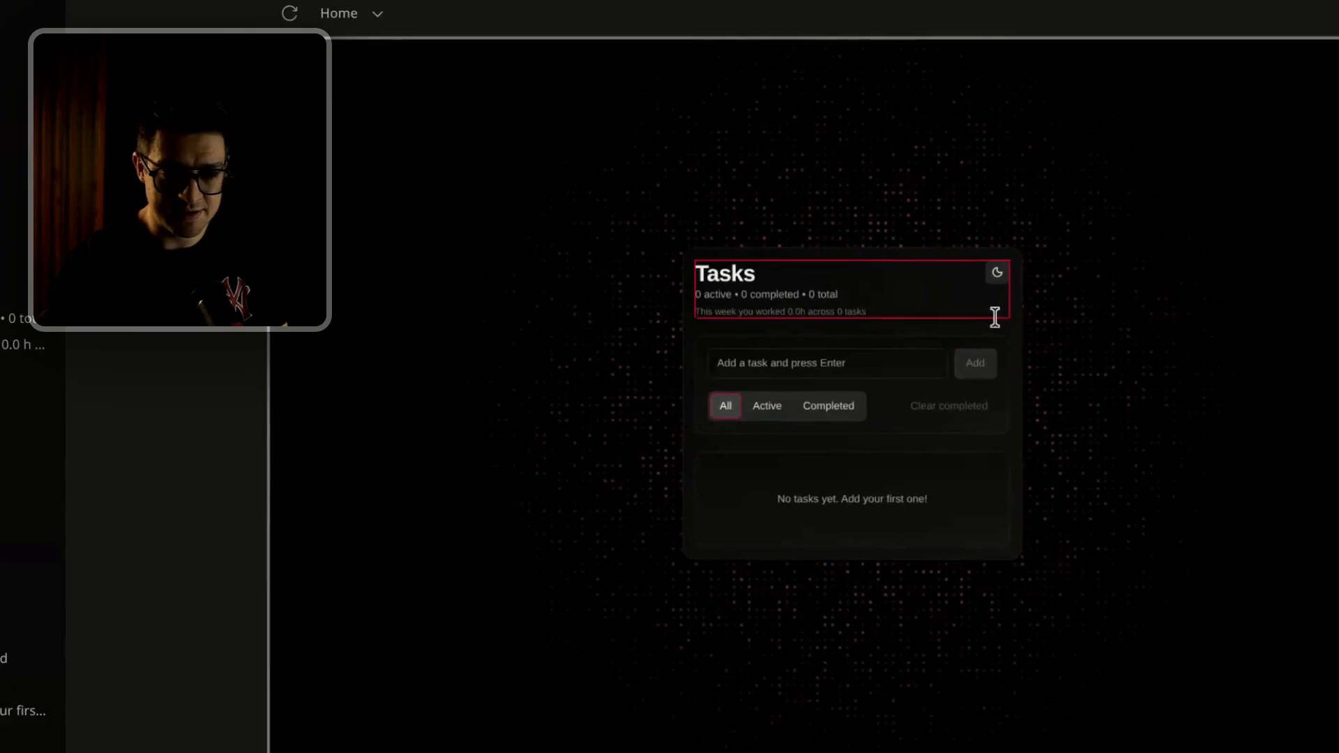
Step: With the Tasks heading selected, ask the AI to change the title from tasks to to-do's
click(777, 273)
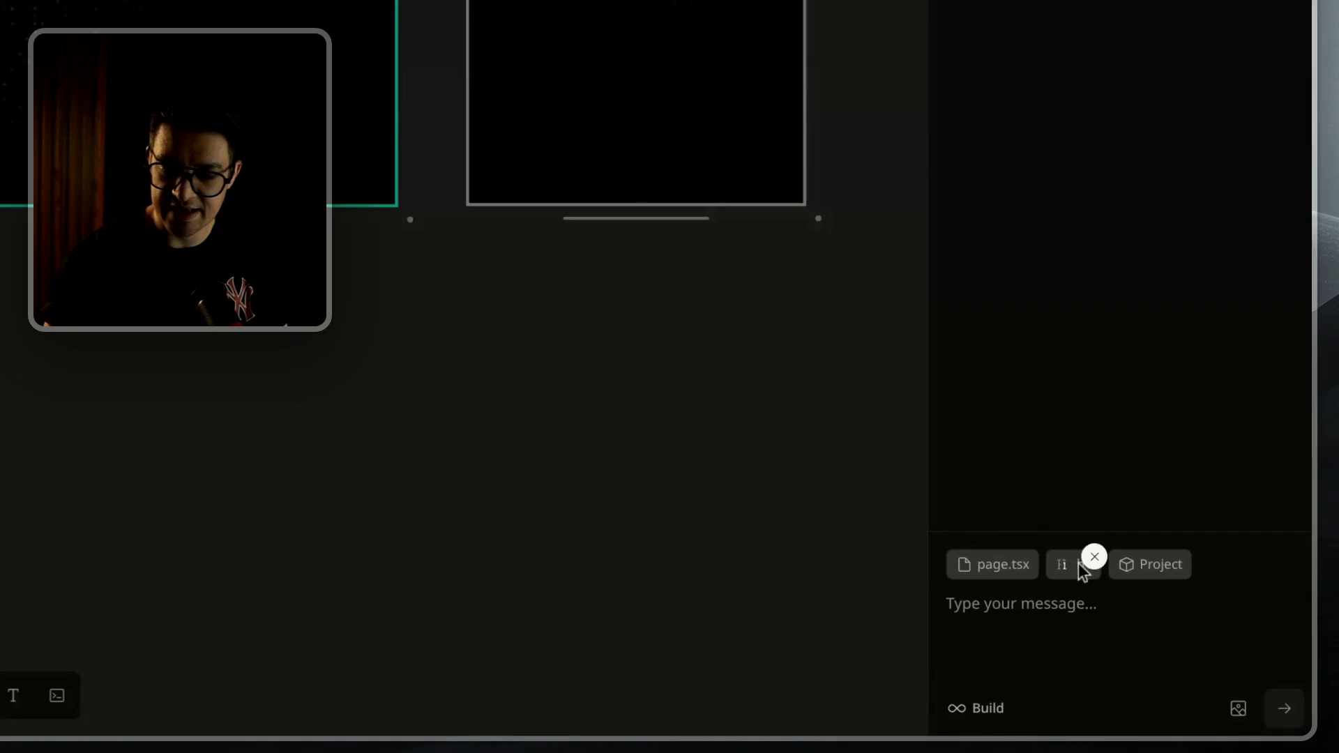
click(1045, 597)
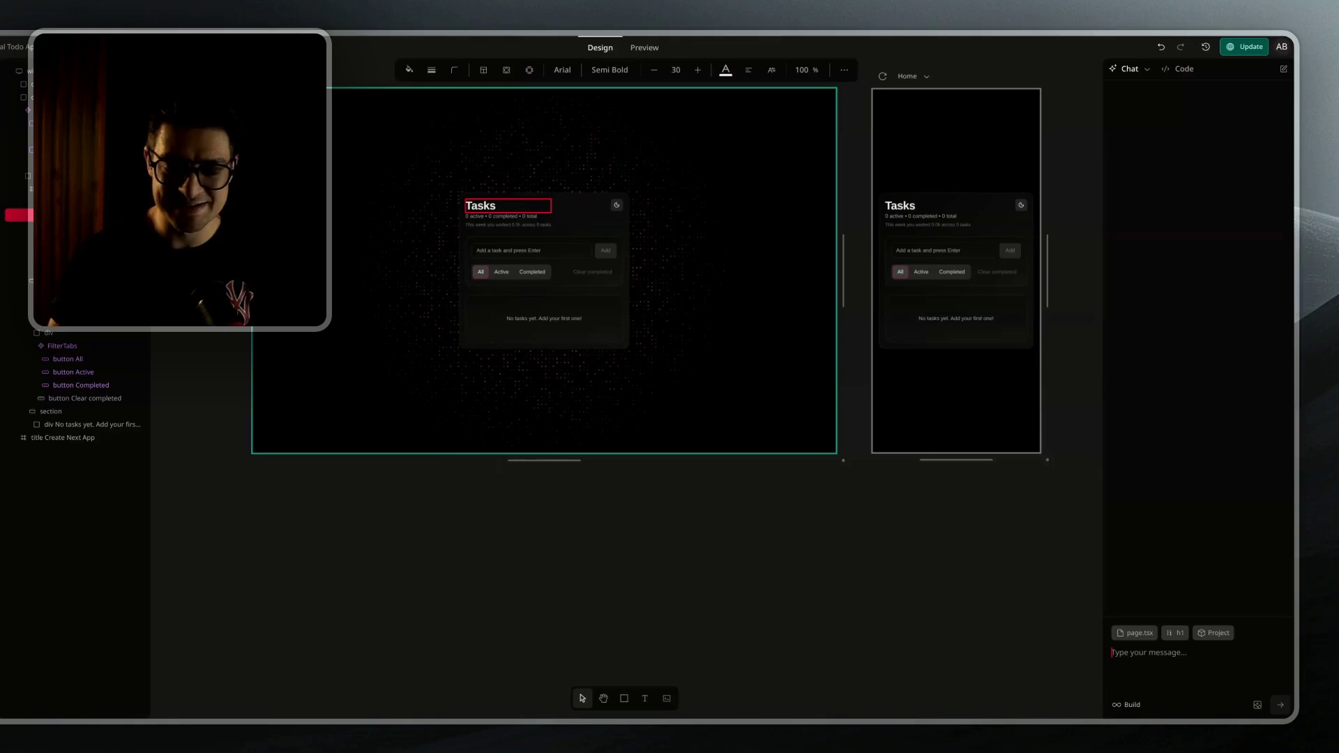
text(Change this title from tasks to to-do's)
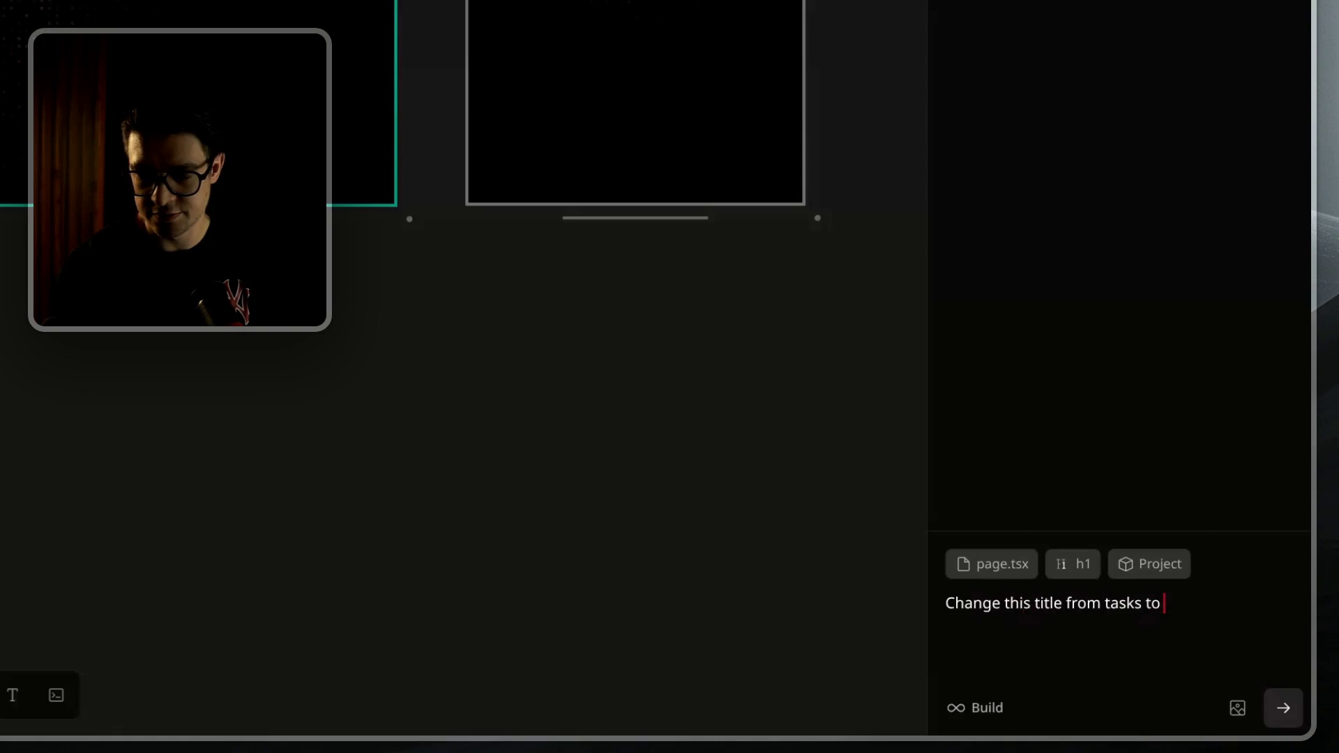
key(Return)
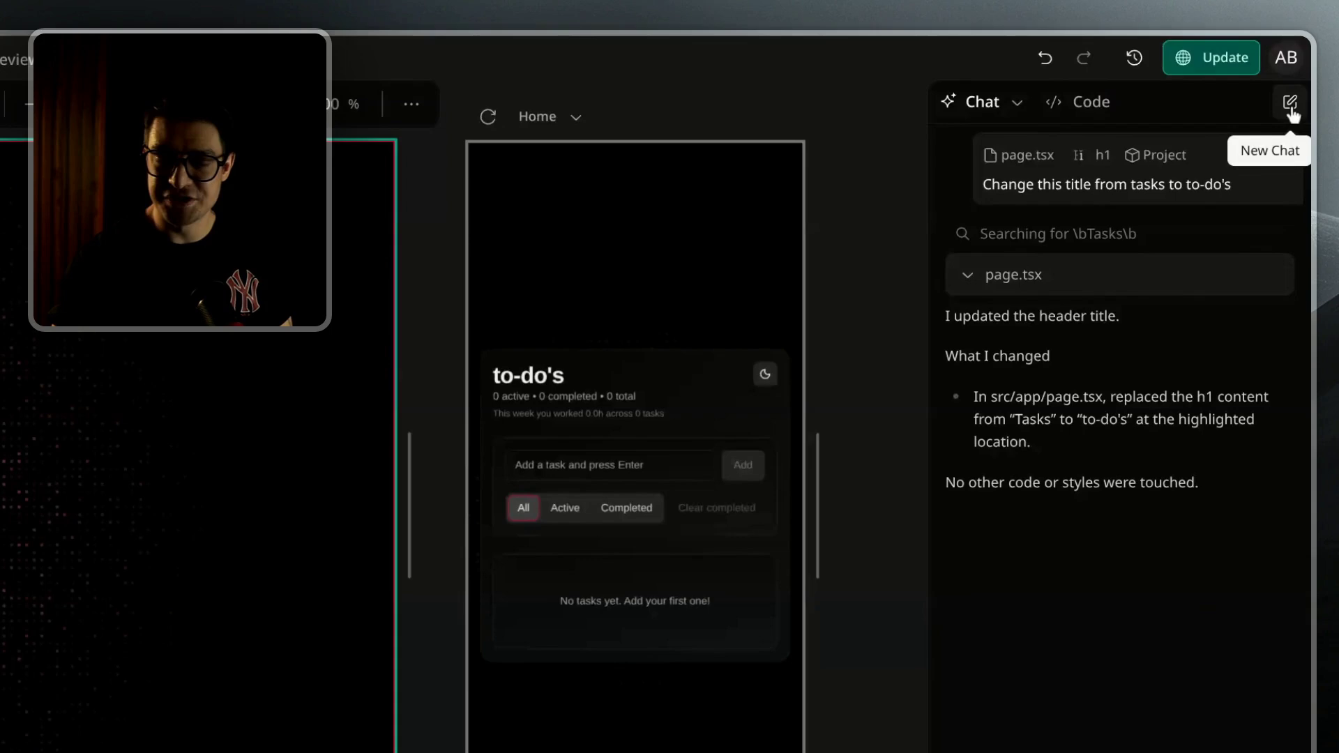
Step: Check the chat history, then view the header's code in src/app/page.tsx
click(991, 114)
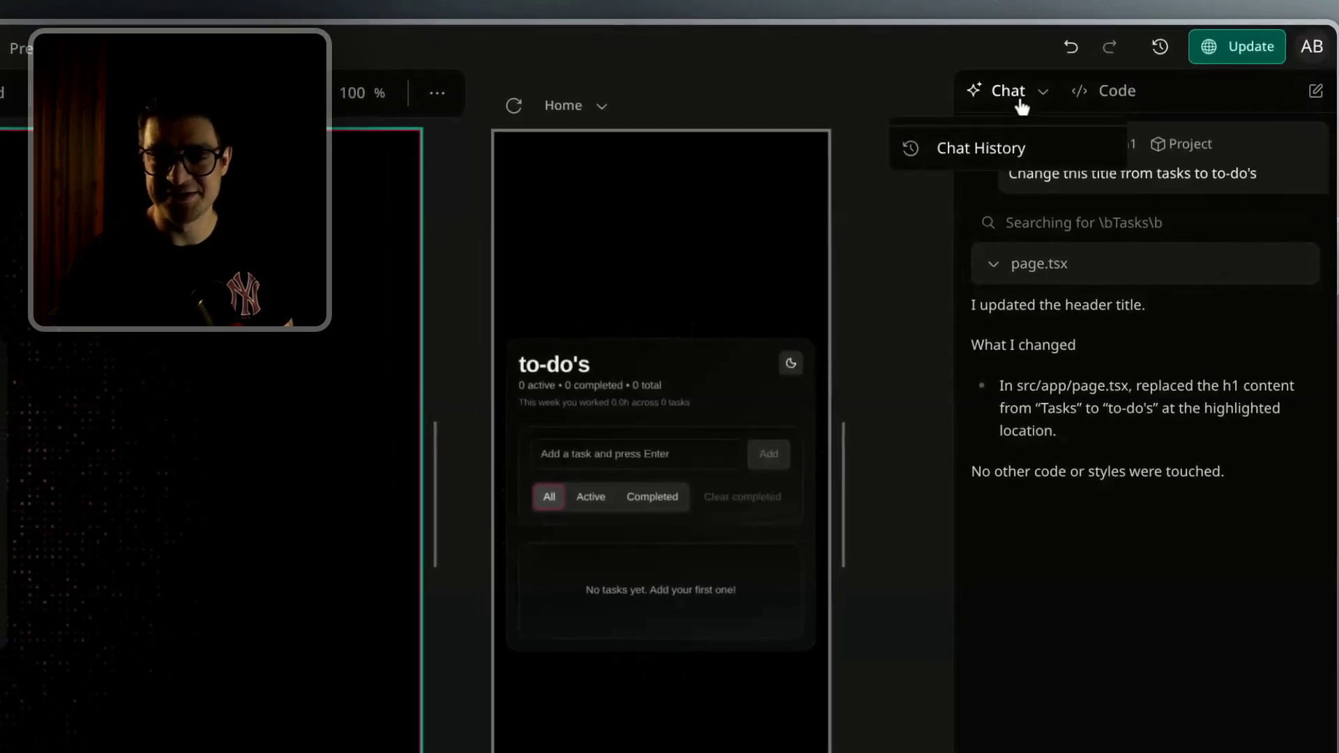
click(990, 149)
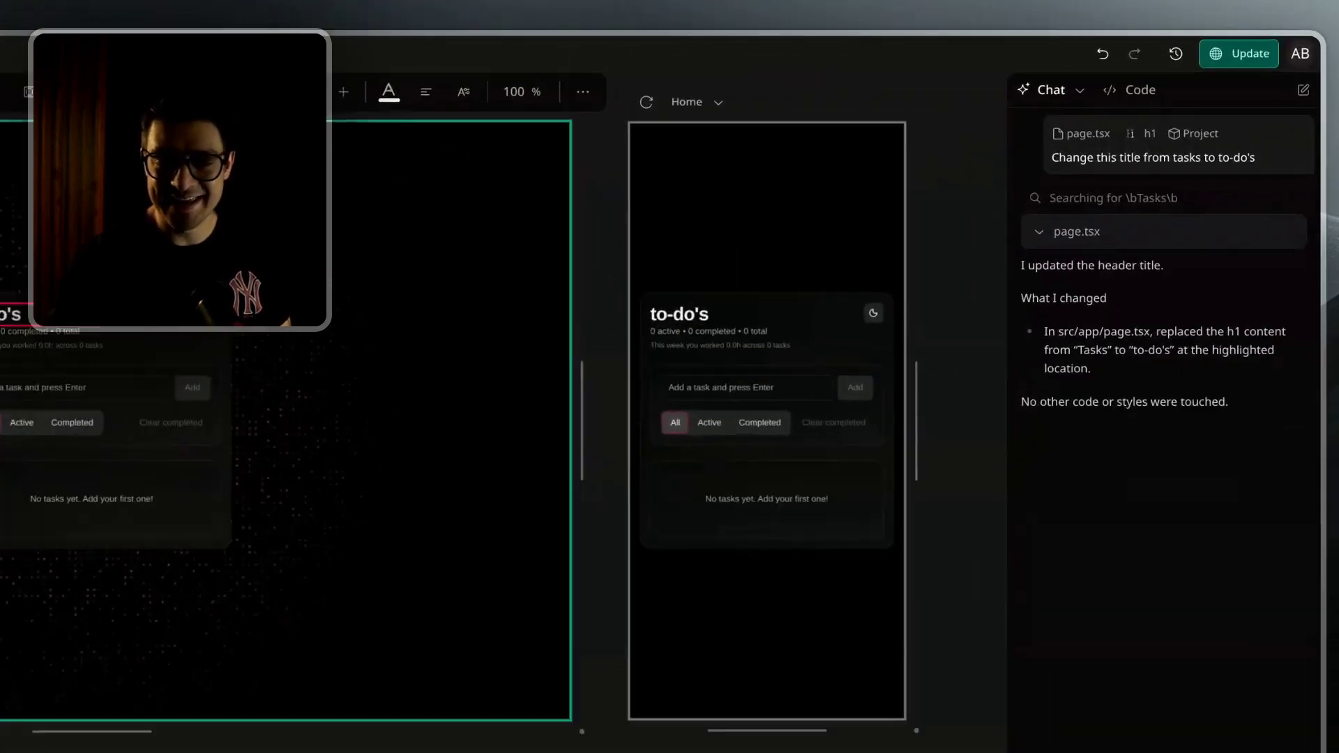
click(1196, 69)
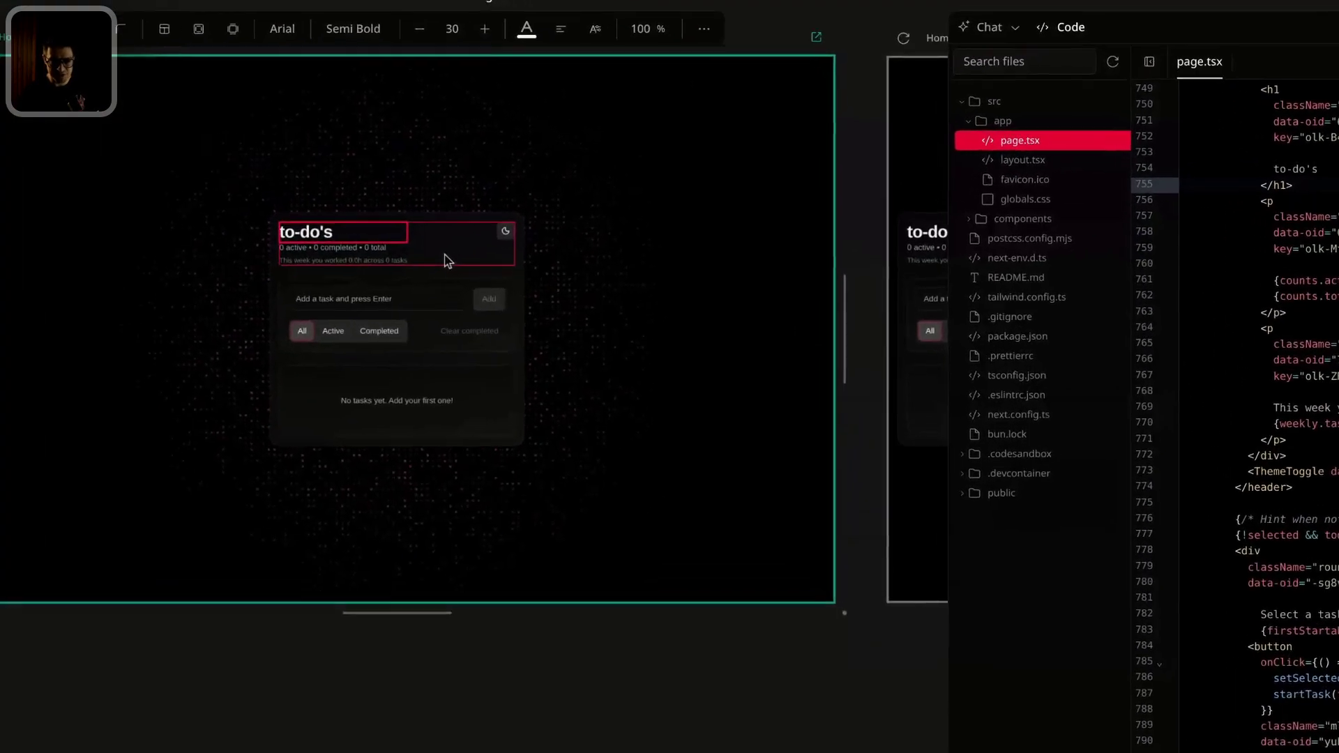
click(596, 224)
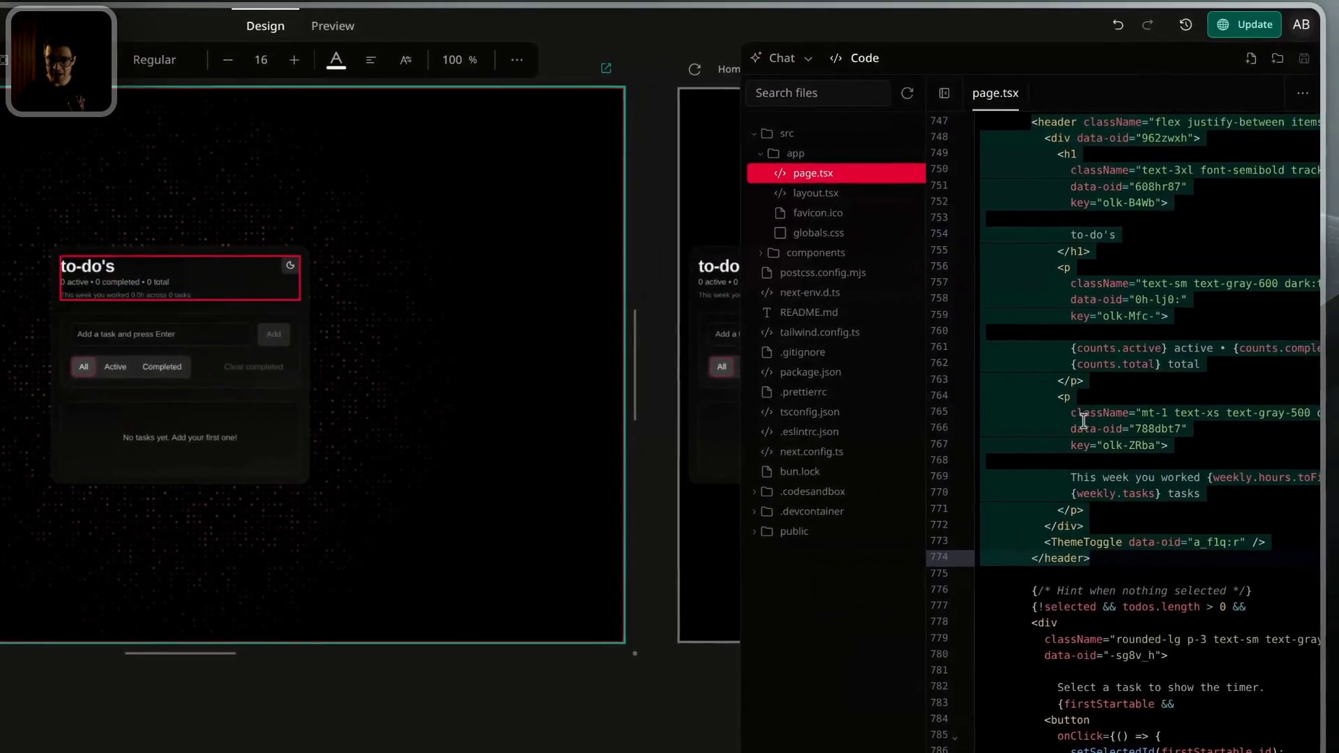
Step: Change the heading class on line 750 from text-6xl back to text-3xl and widen the code panel
scroll(1217, 431, up, 4)
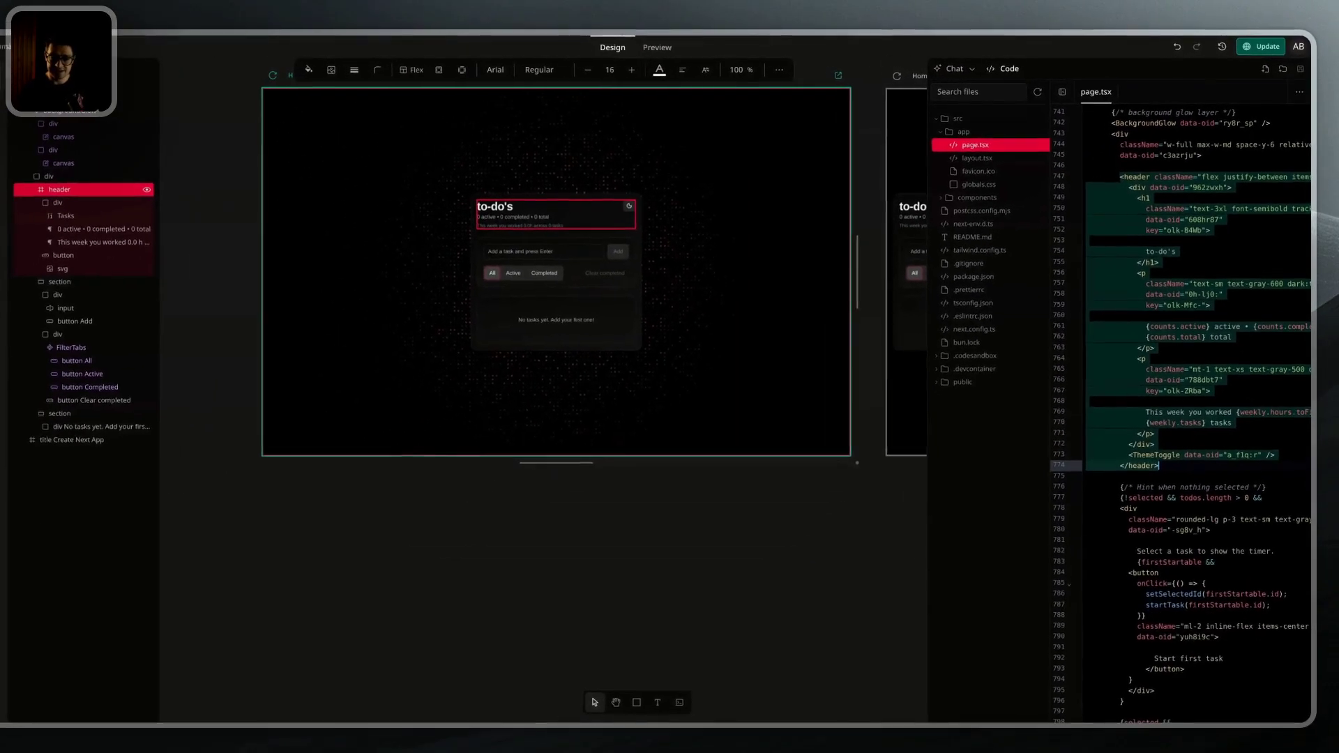
click(1219, 176)
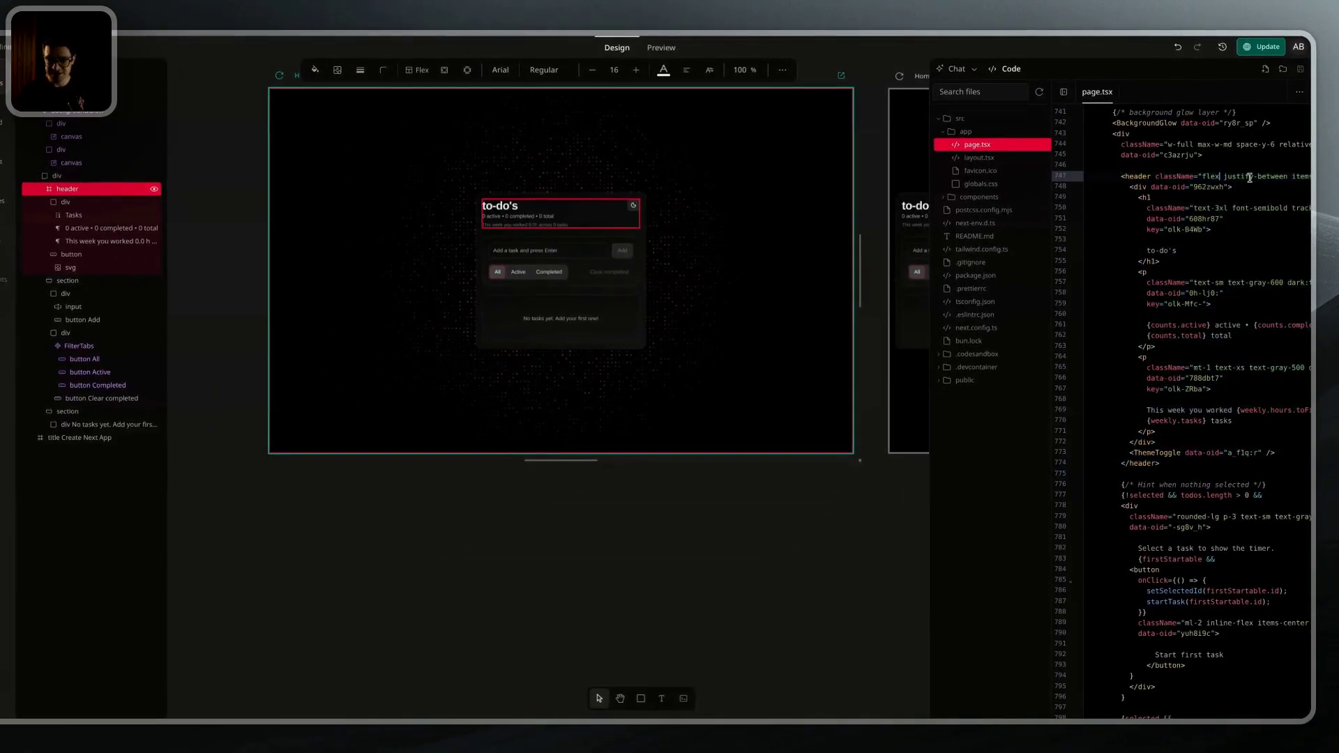
click(1219, 207)
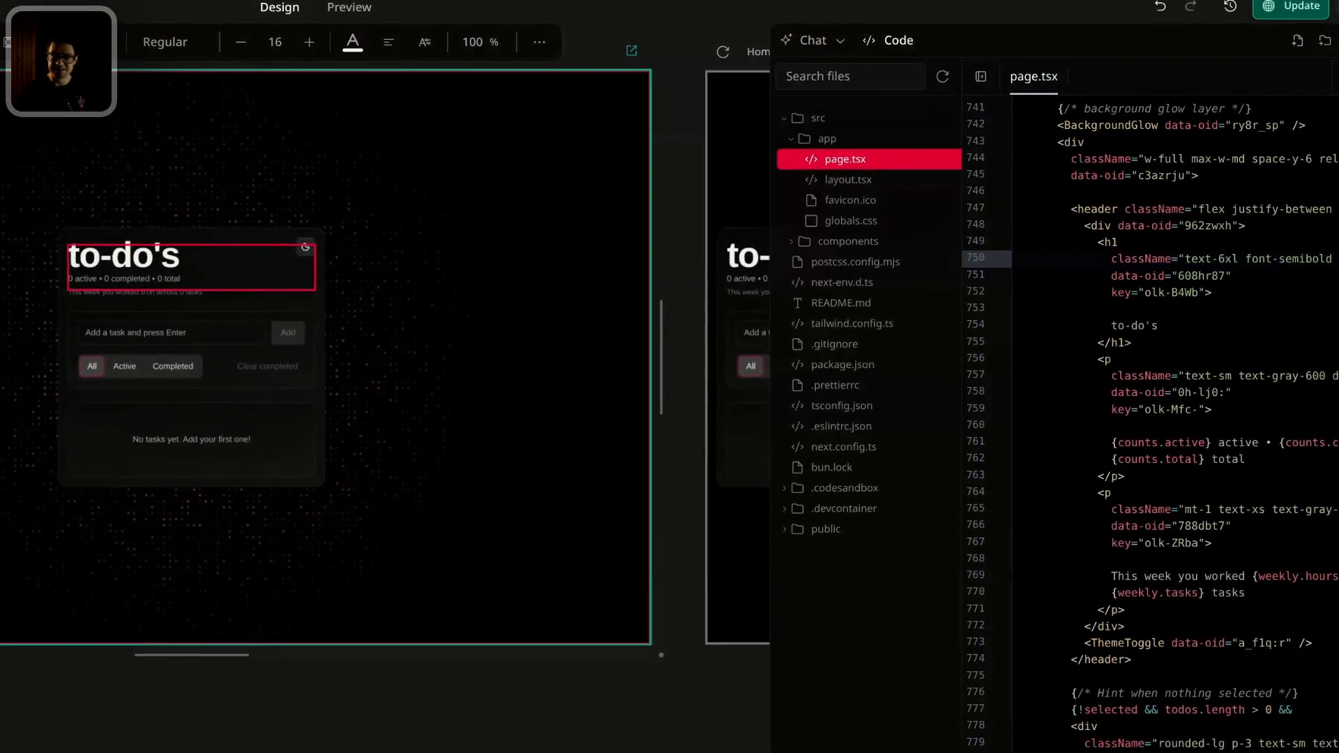
key(BackSpace)
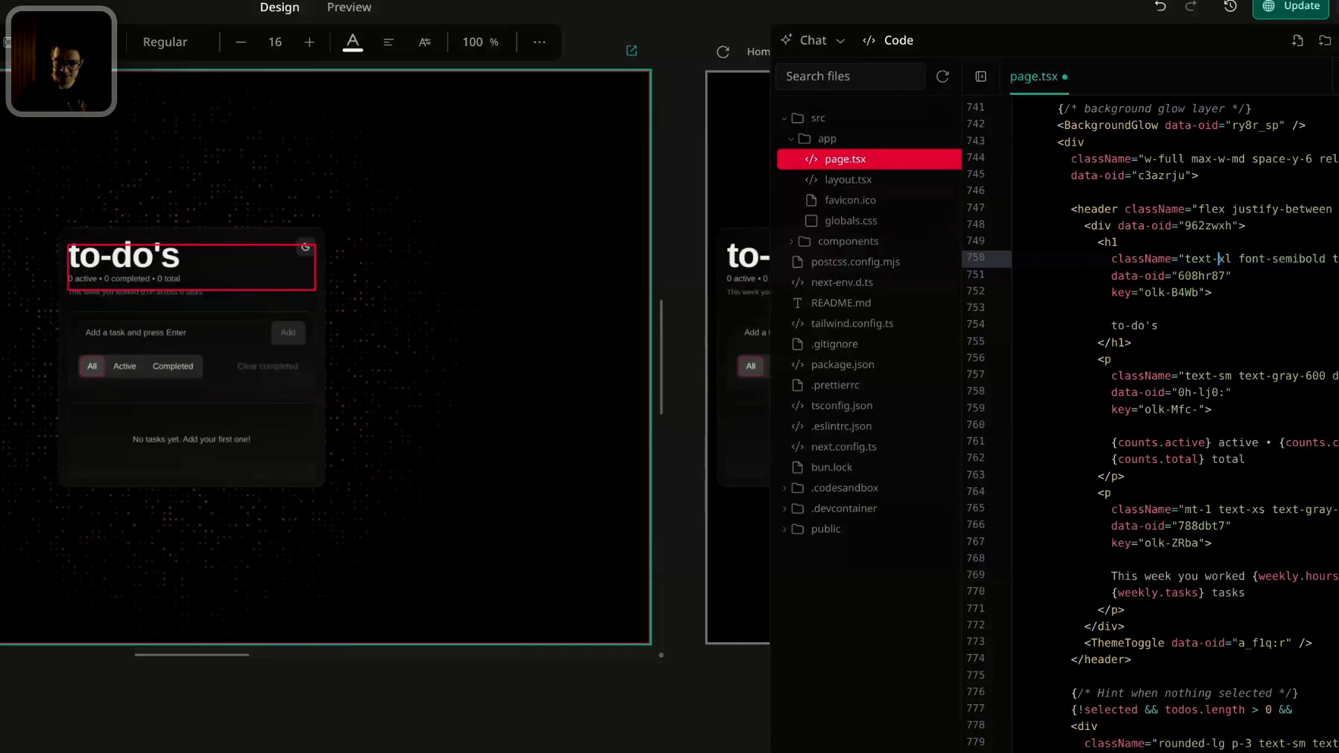
text(3)
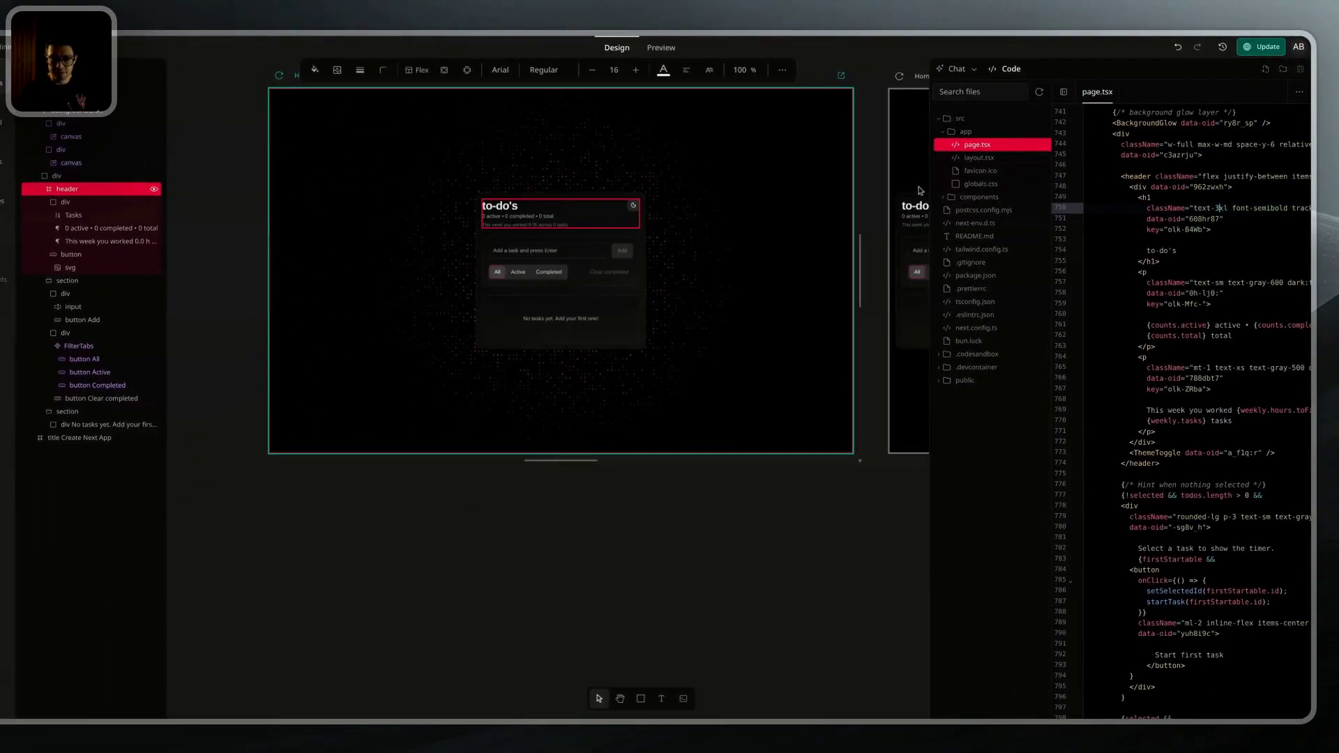
drag(928, 212, 430, 212)
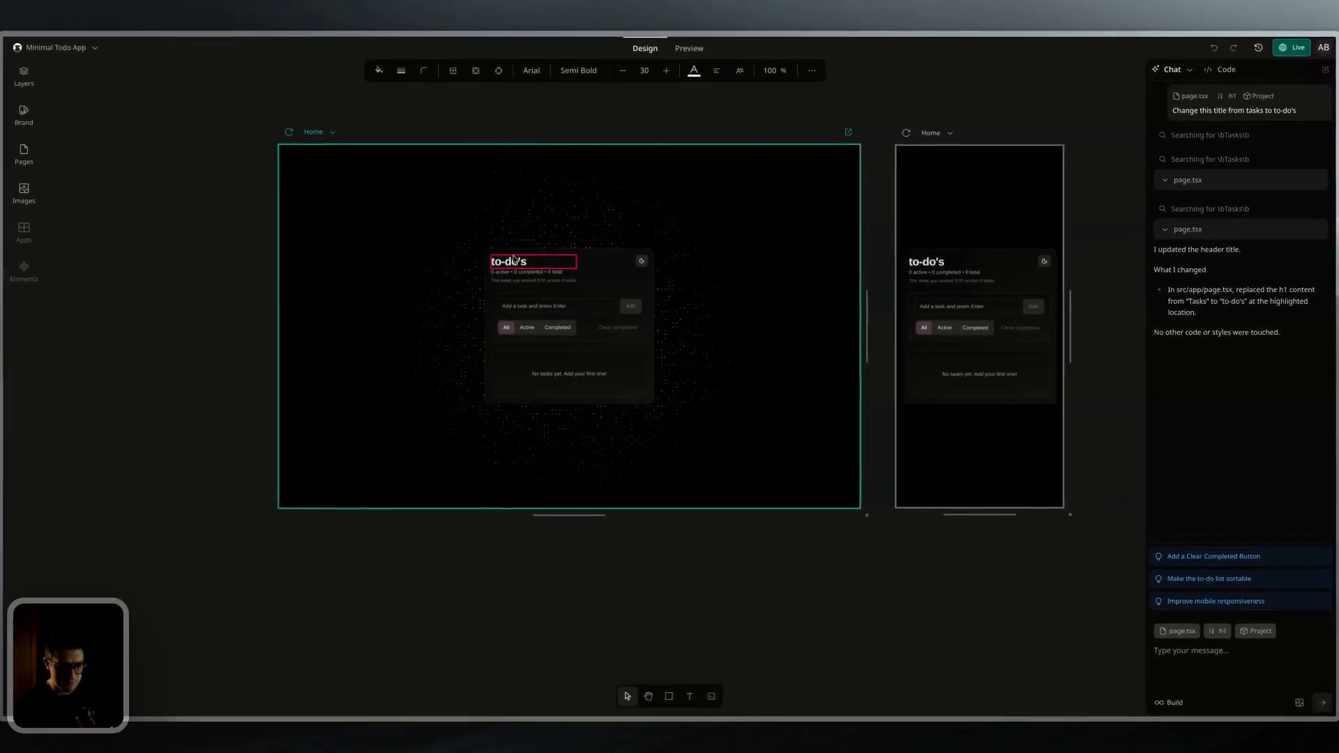
Step: Change the heading text from to-do's back to 'Tasks'
double_click(514, 259)
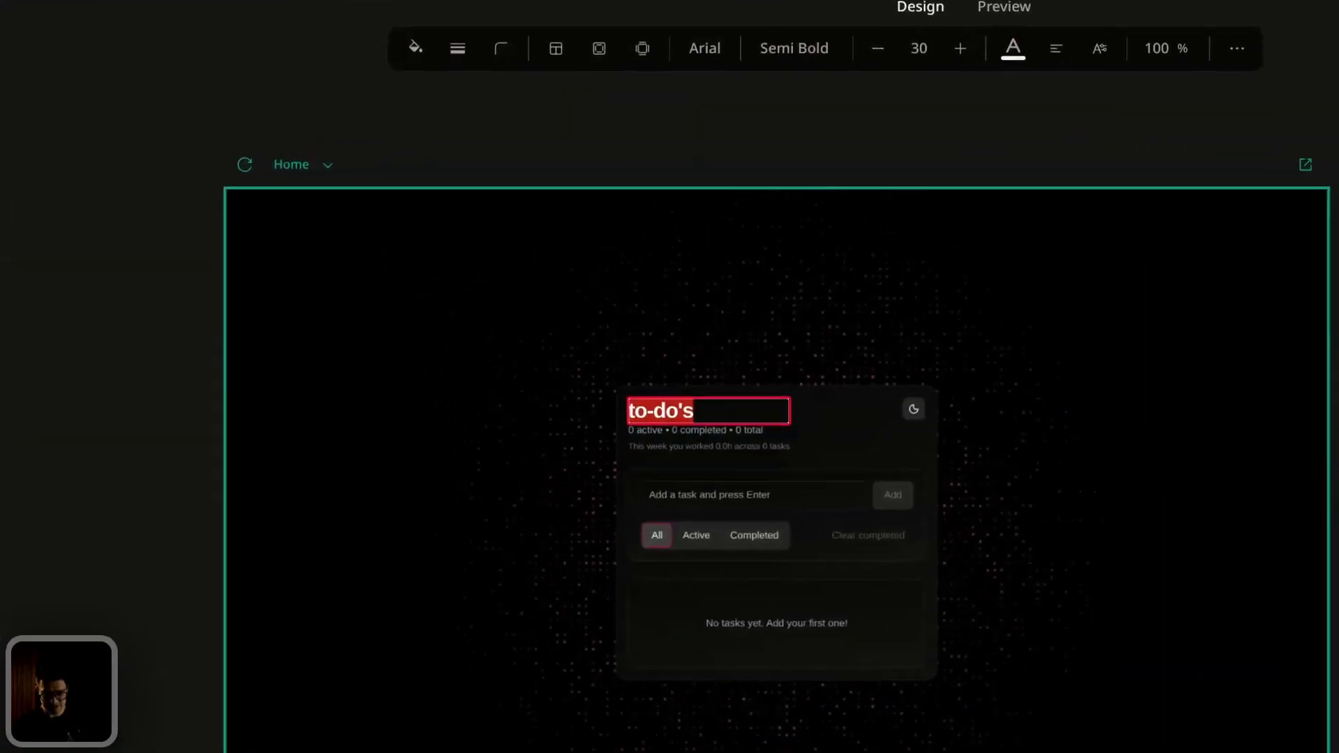
text(Ta)
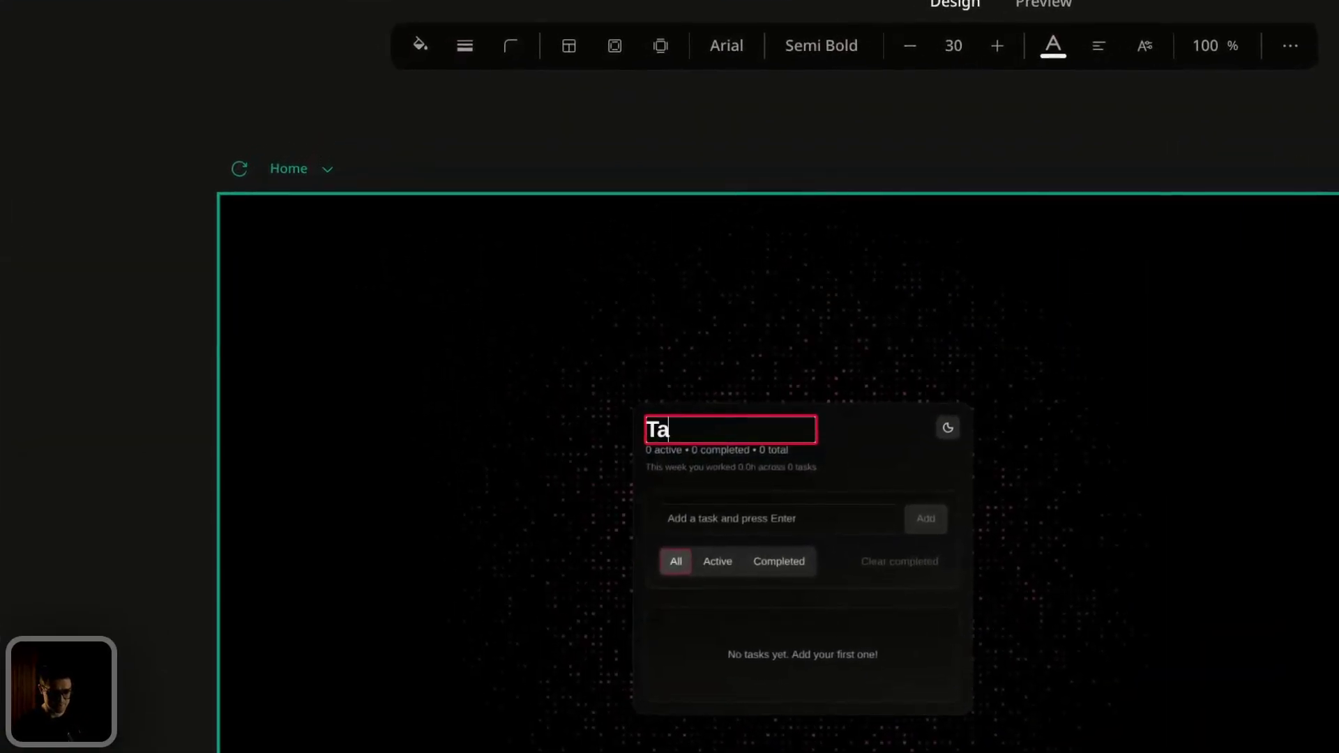
text(sks)
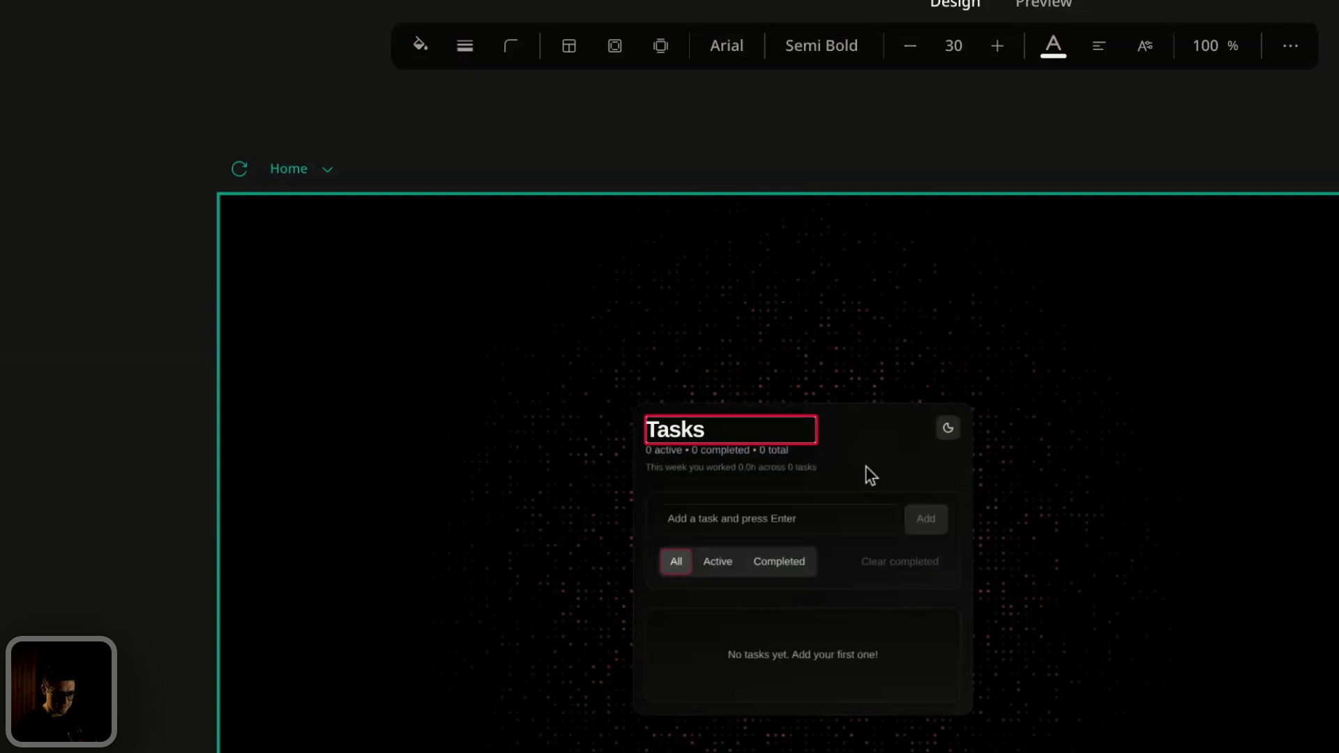
key(Escape)
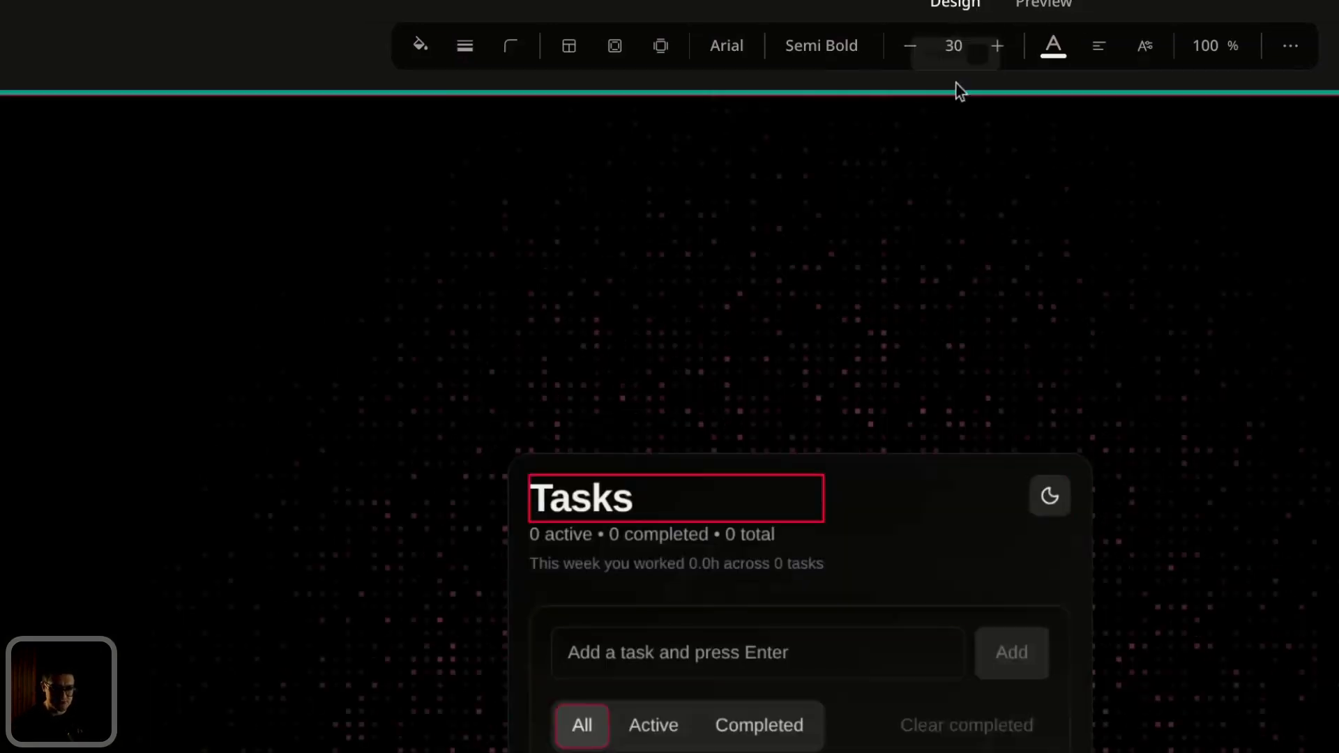
Step: Check the heading's font size options and the task card's corner radius settings, leaving both unchanged
click(952, 45)
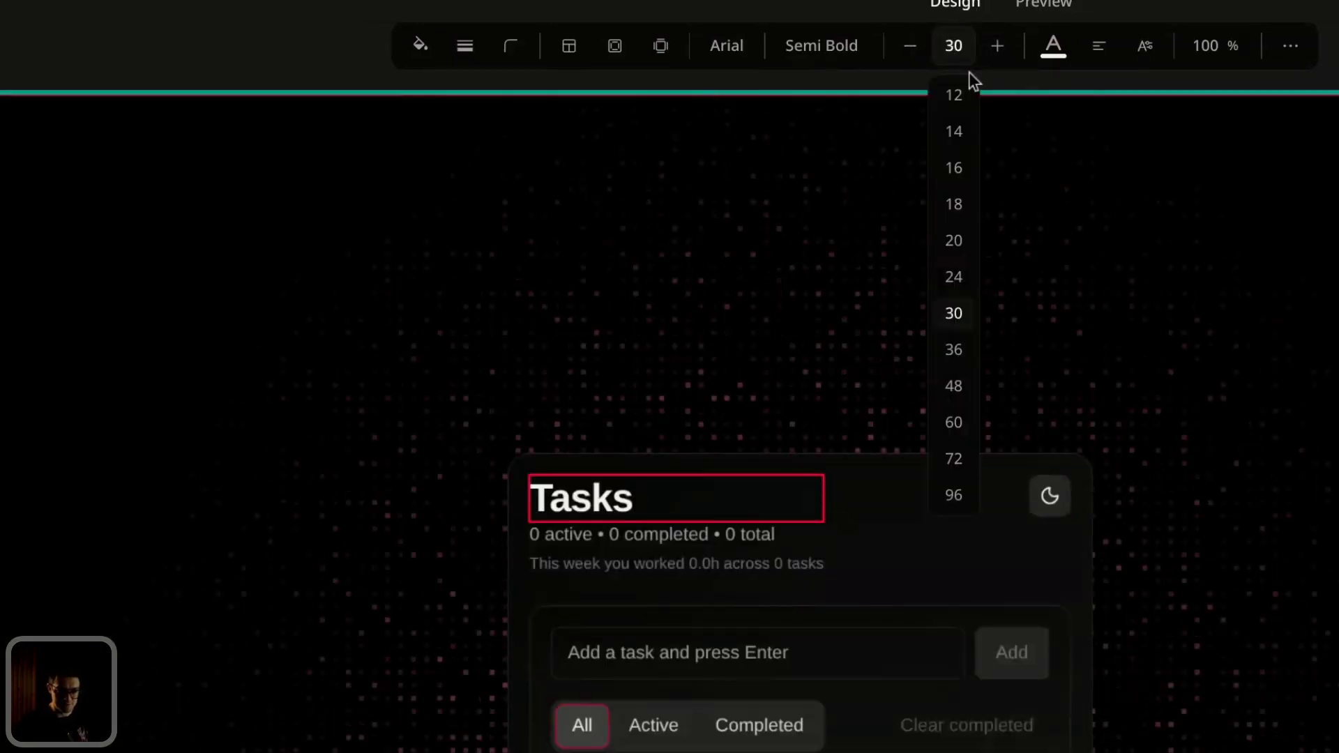
key(Escape)
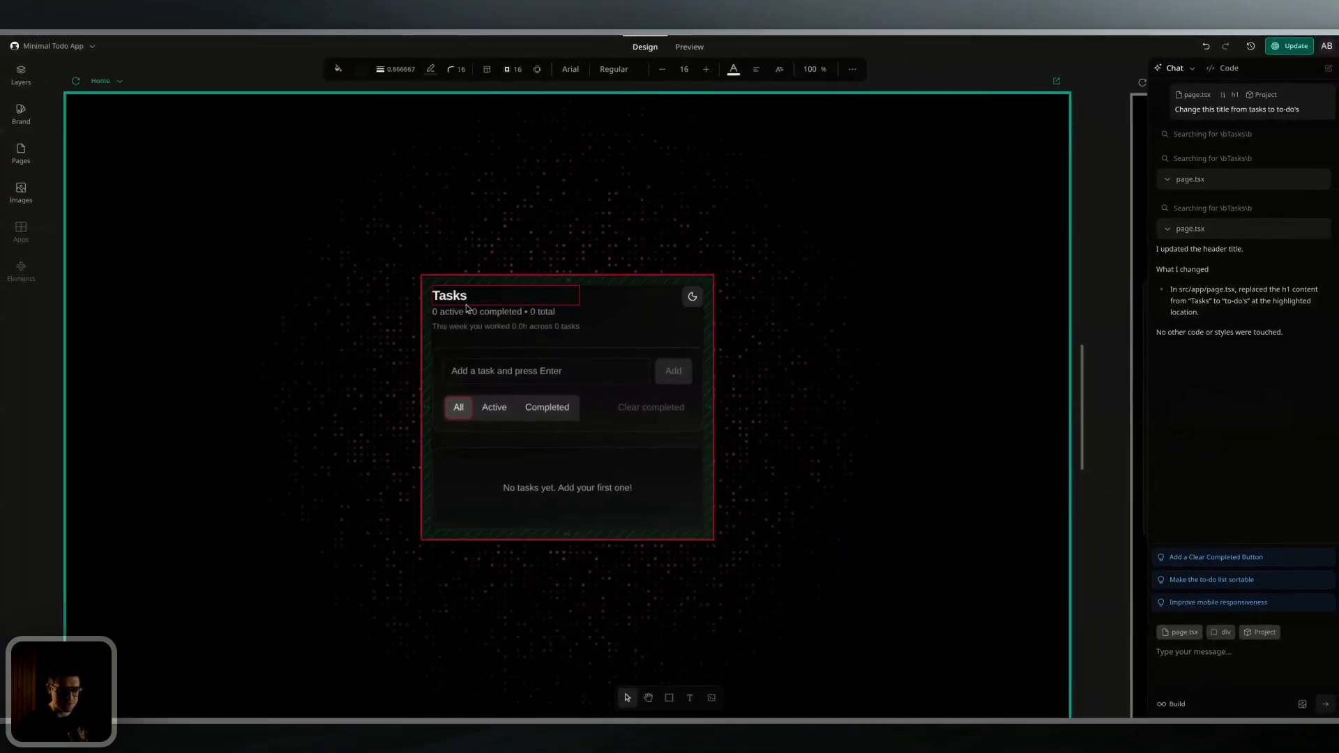
click(428, 282)
click(454, 69)
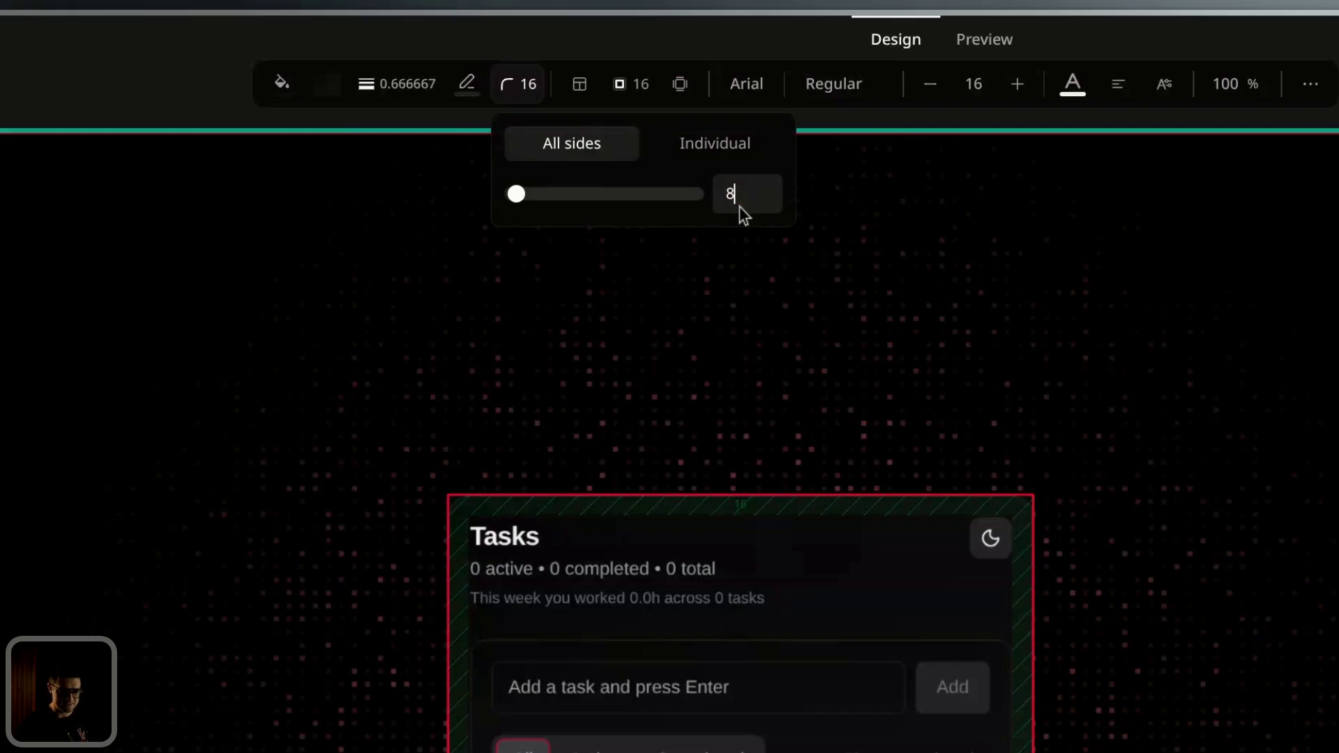
click(571, 388)
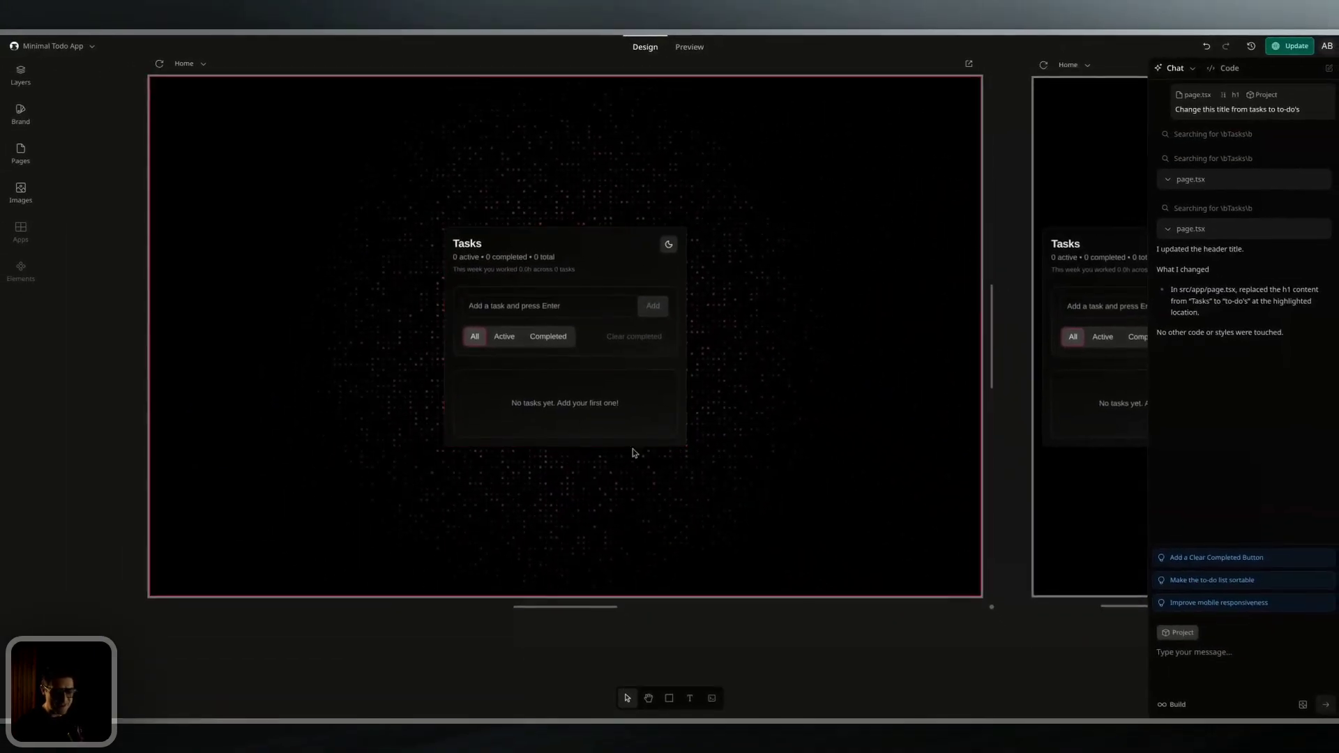
Step: Switch to Preview mode and add a task named 'Test'
scroll(627, 432, up, 1)
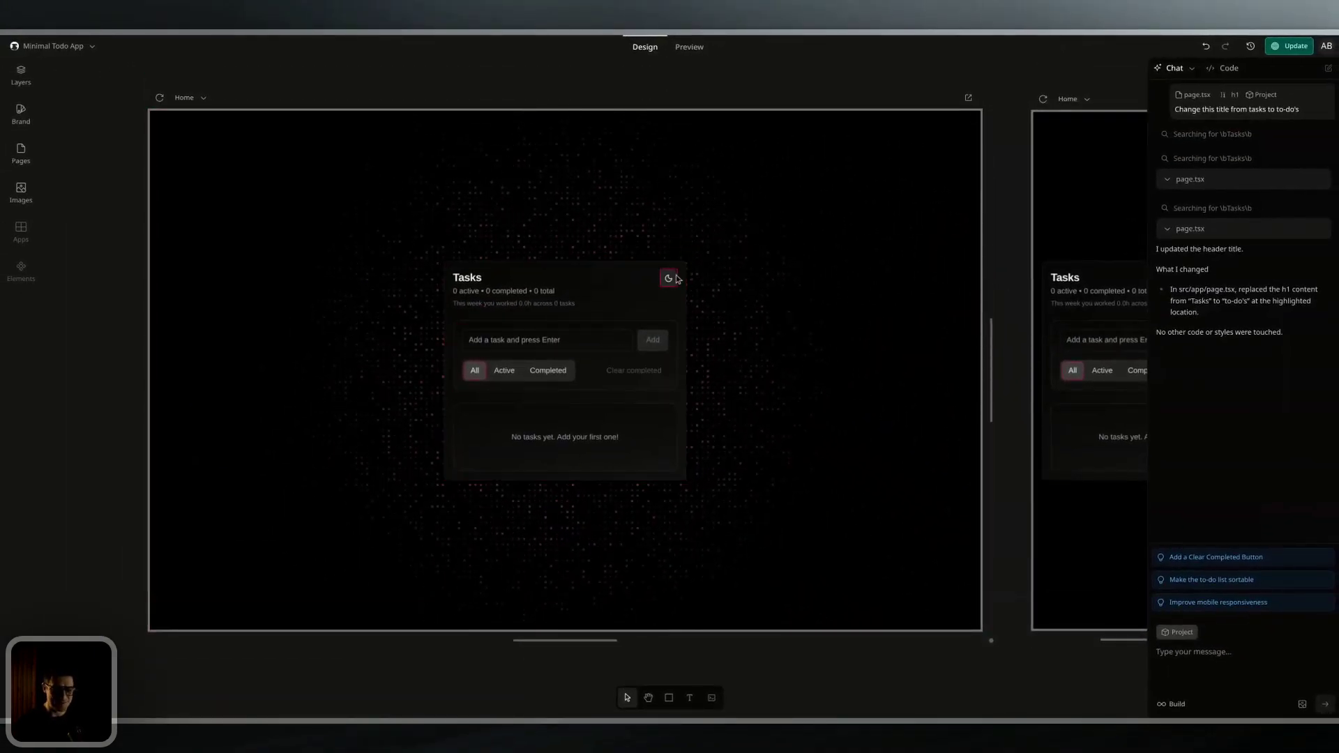
click(688, 56)
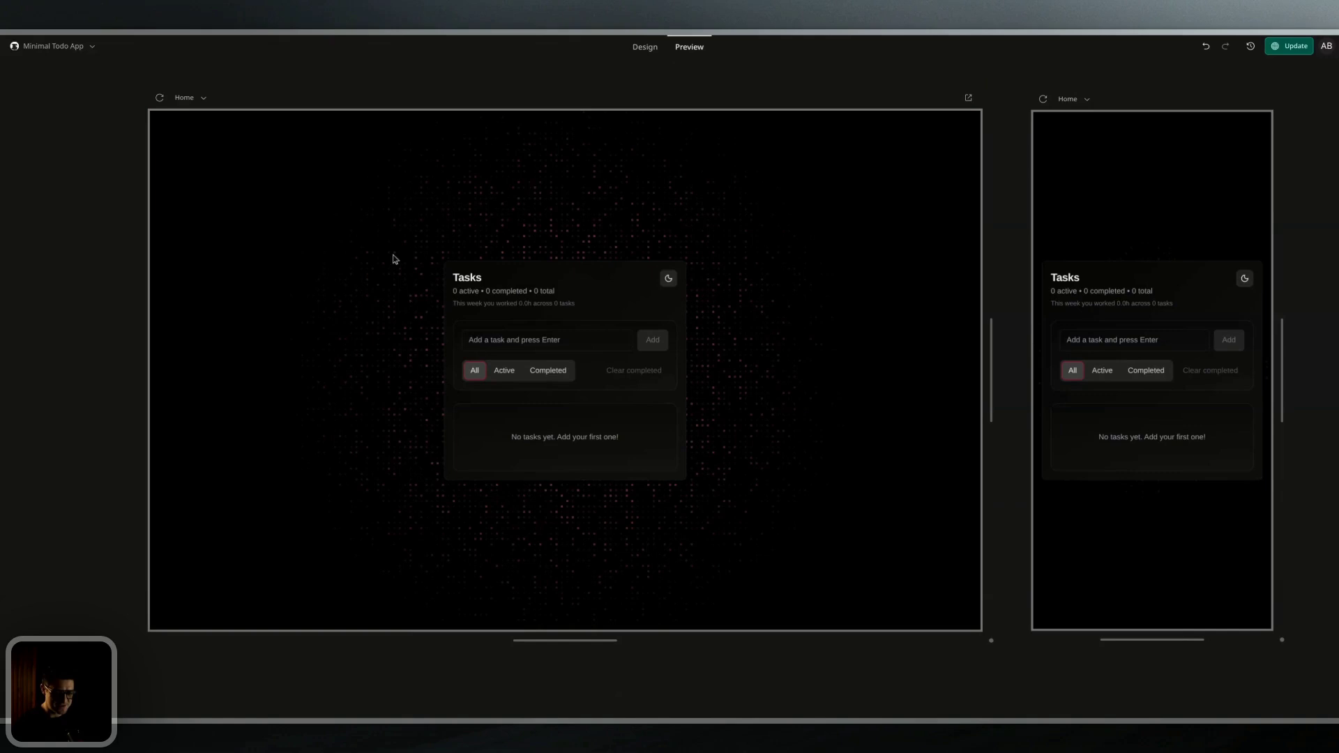
click(531, 342)
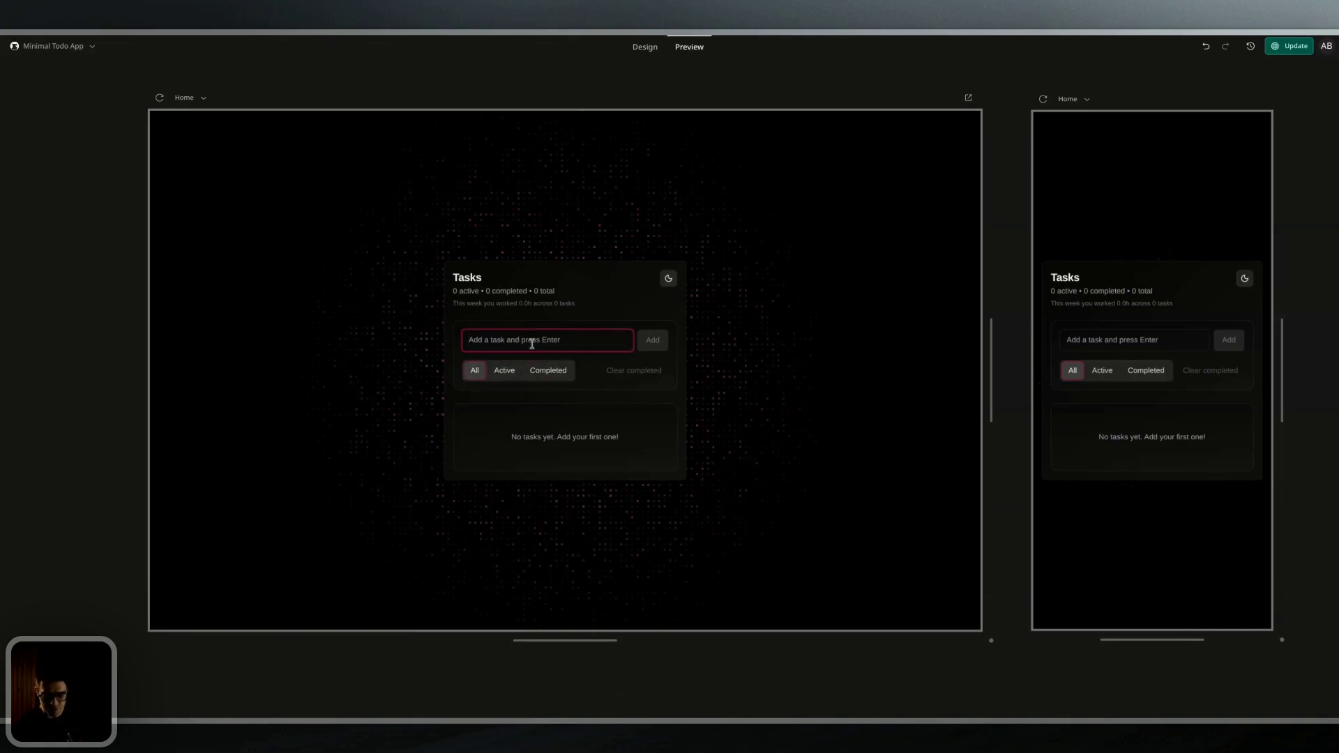
text(Test)
key(Return)
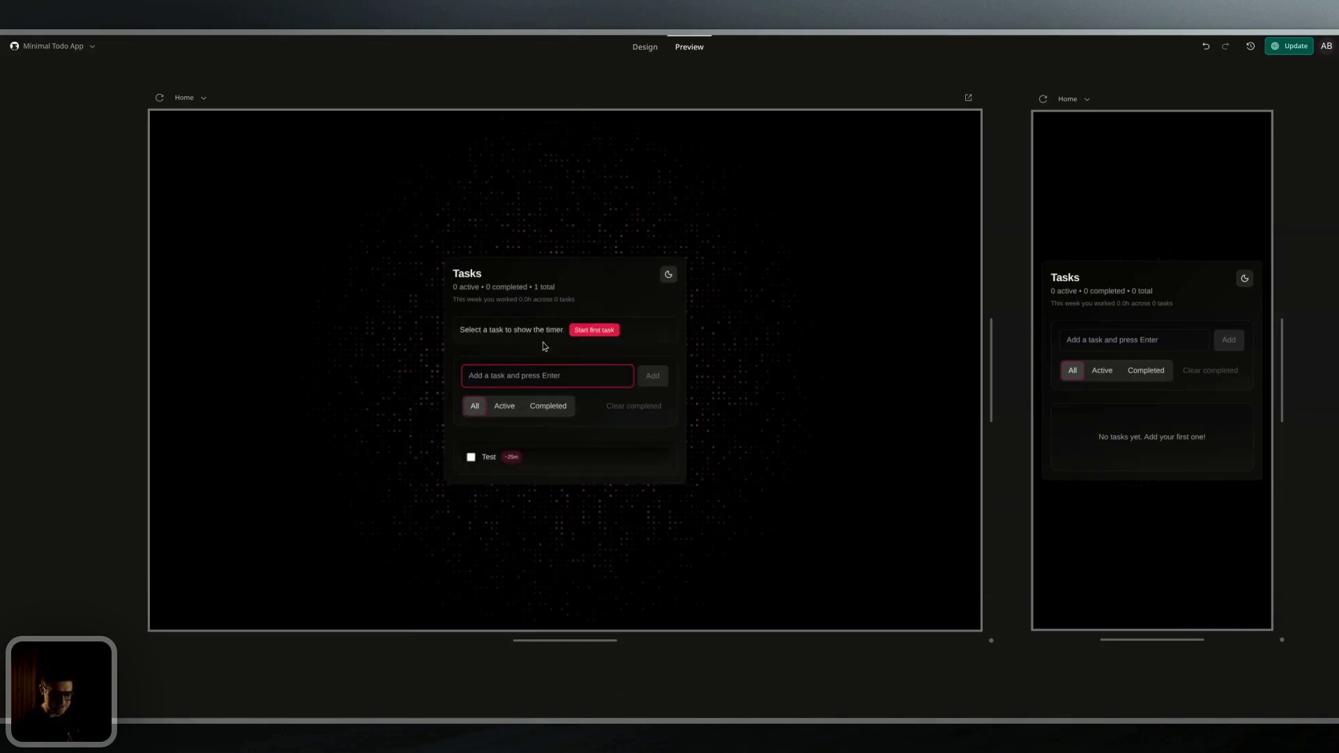
Step: Focus the Test task, pause its timer at 00:03, and mark it completed
click(564, 468)
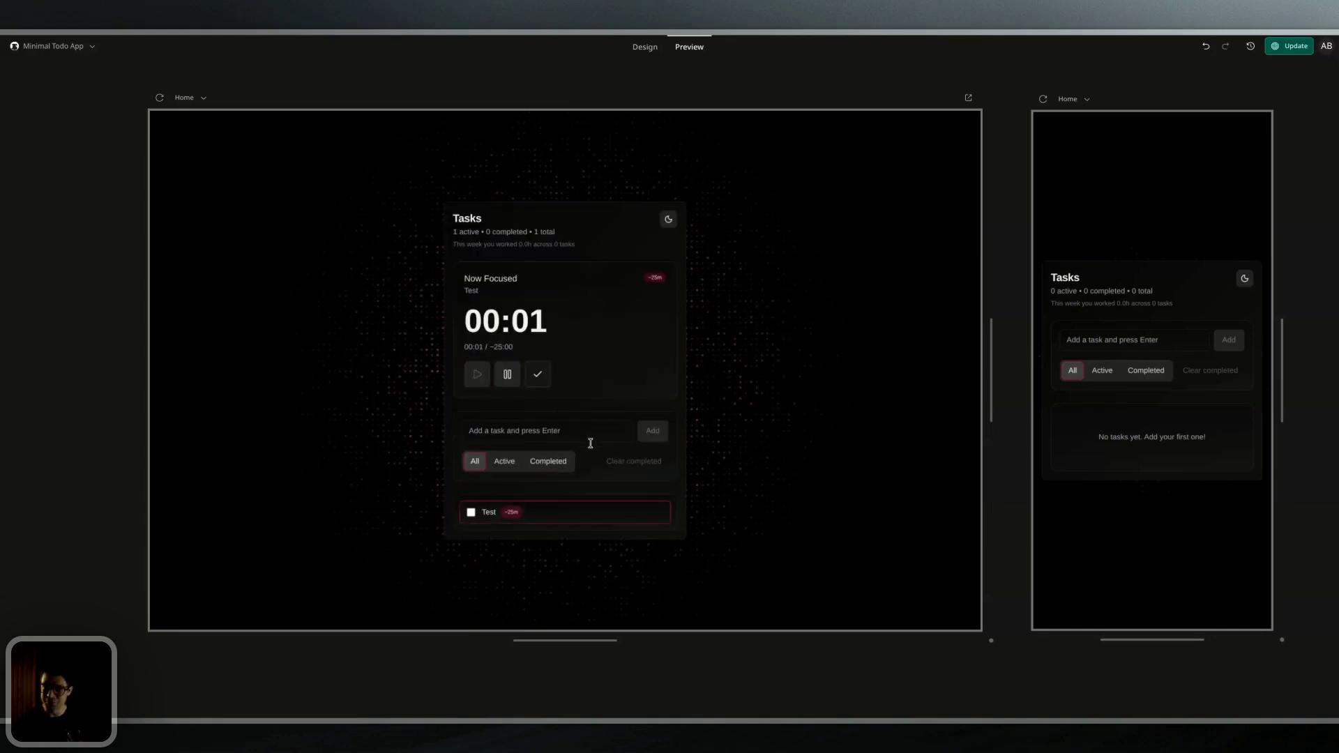
click(509, 381)
click(538, 381)
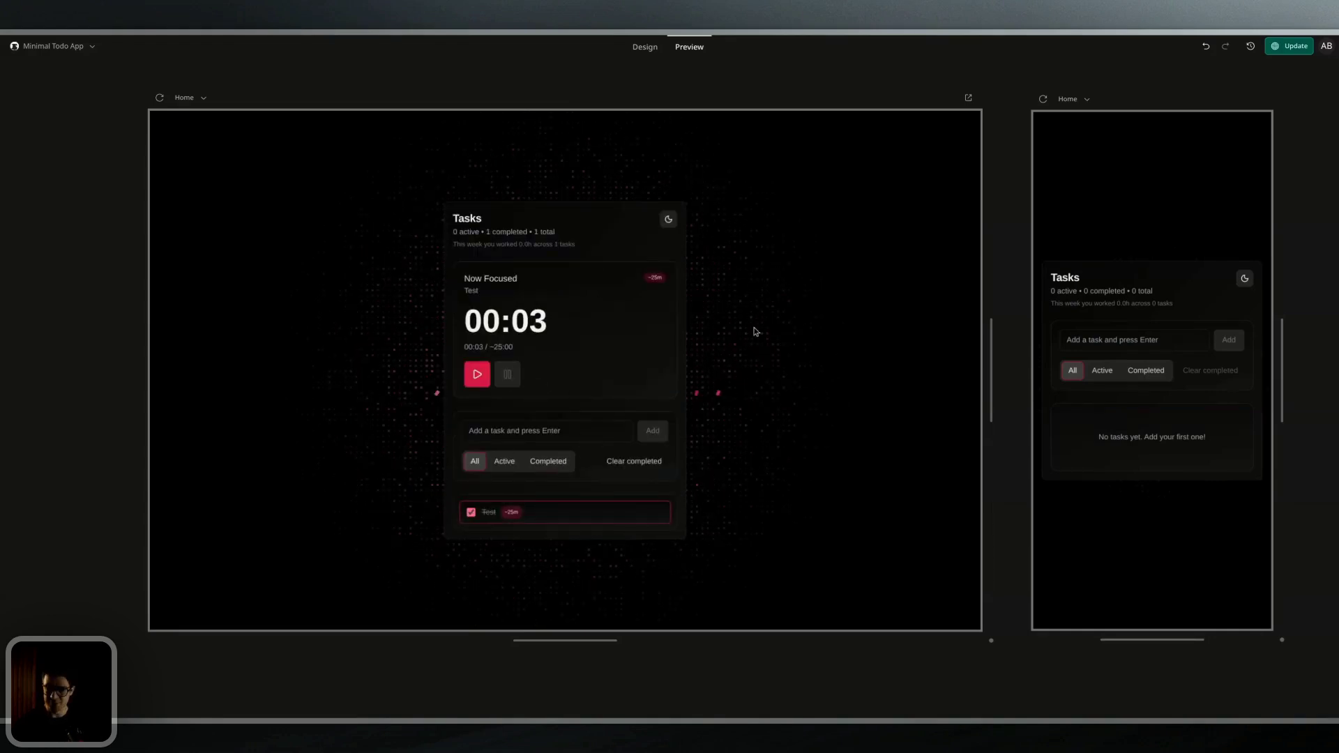
Step: Return to Design mode and publish the latest changes with Update
click(643, 46)
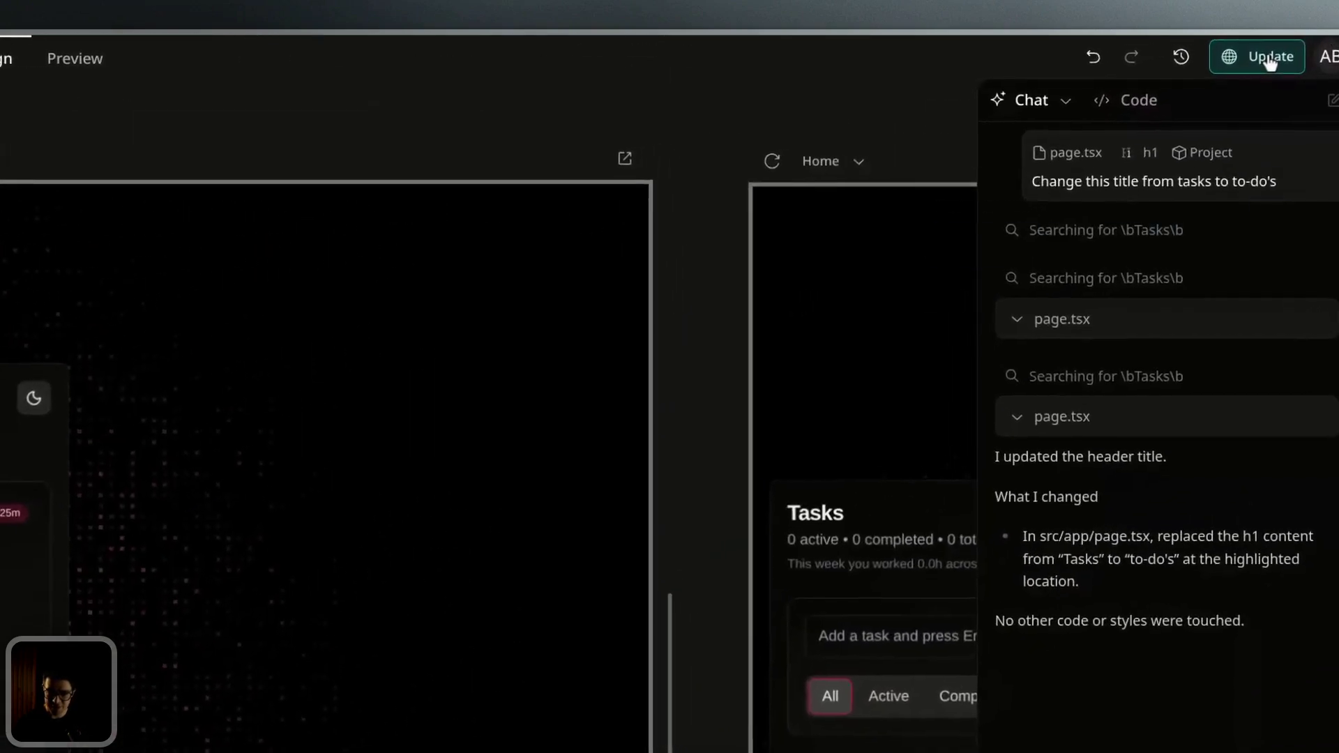
click(1269, 62)
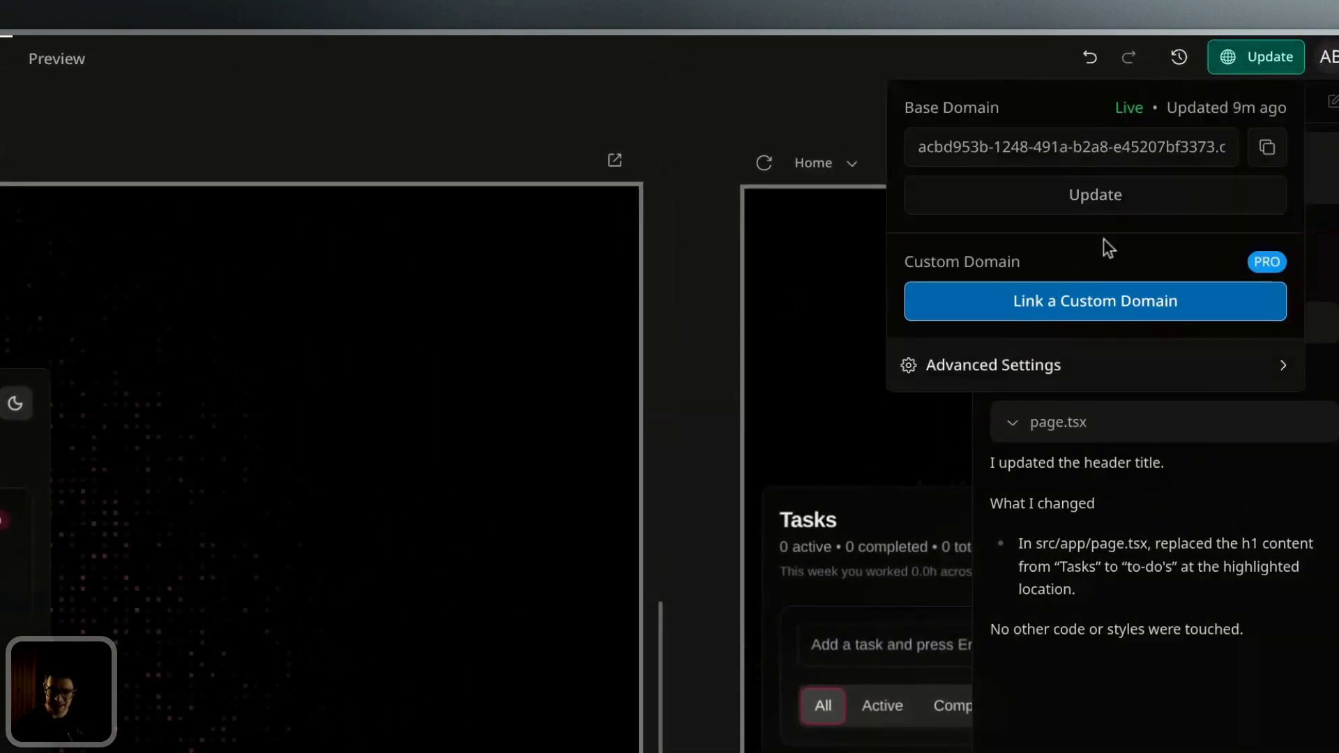
click(1118, 193)
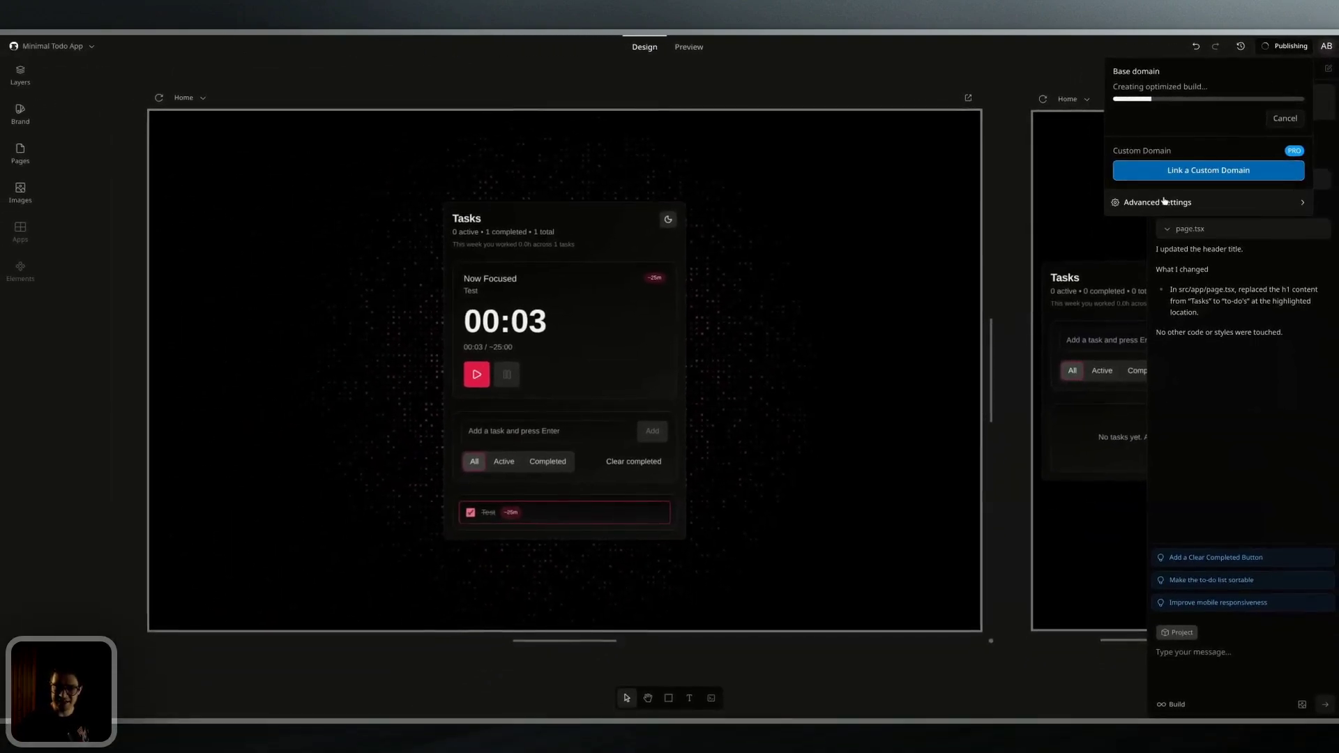
Step: Look at the advanced publishing settings, then bring up the project's version history
click(1116, 367)
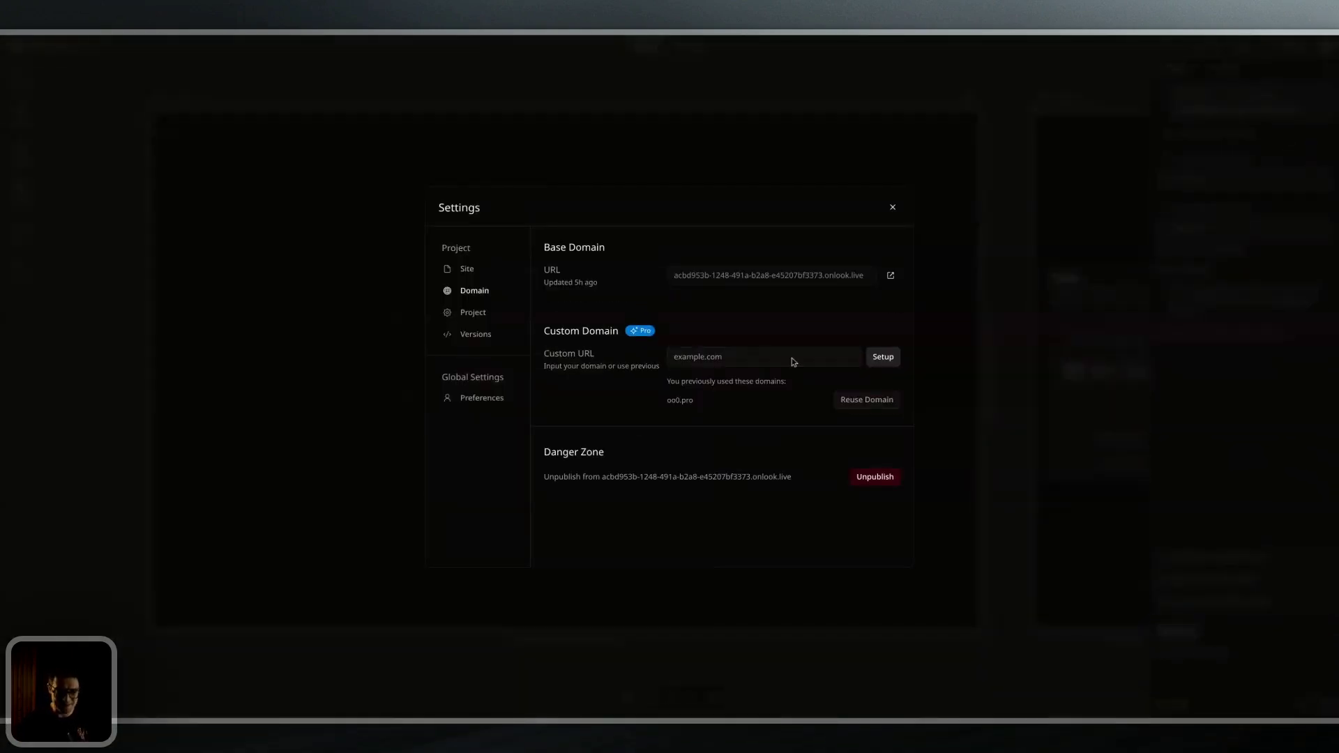
key(Escape)
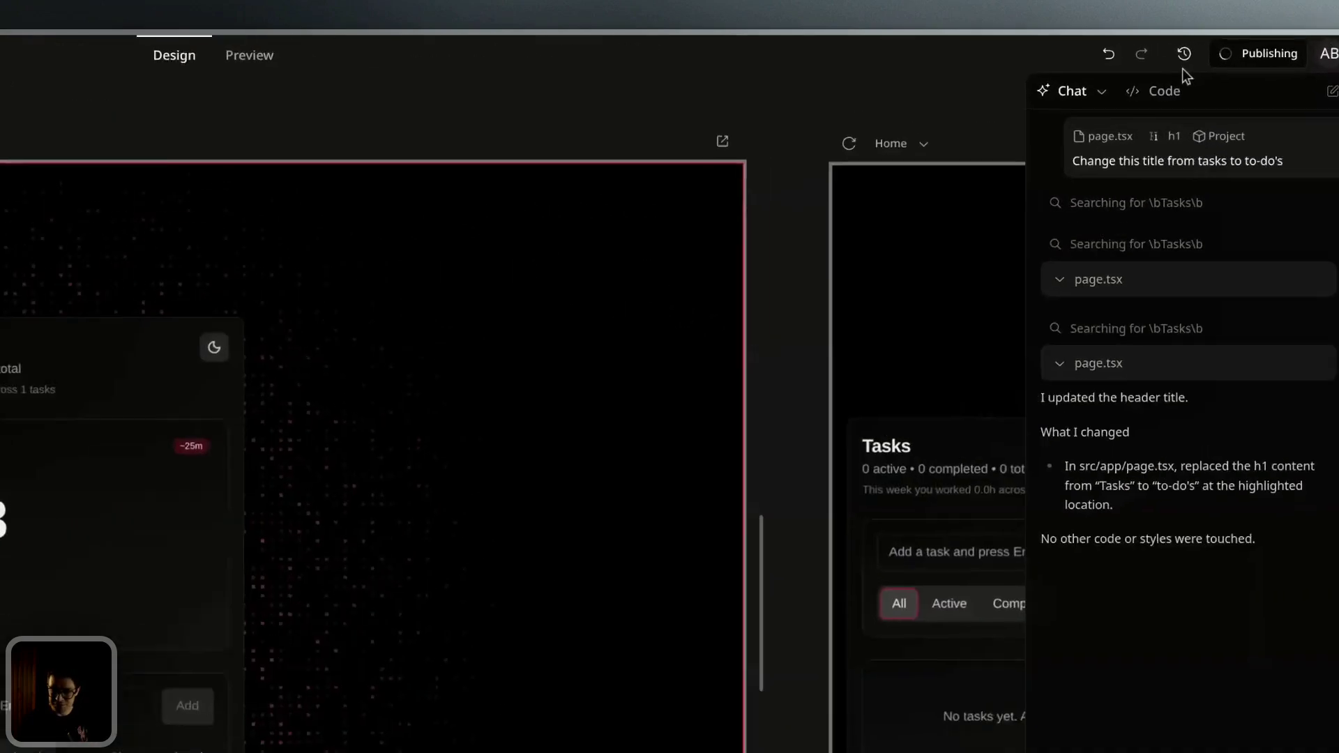
click(1240, 46)
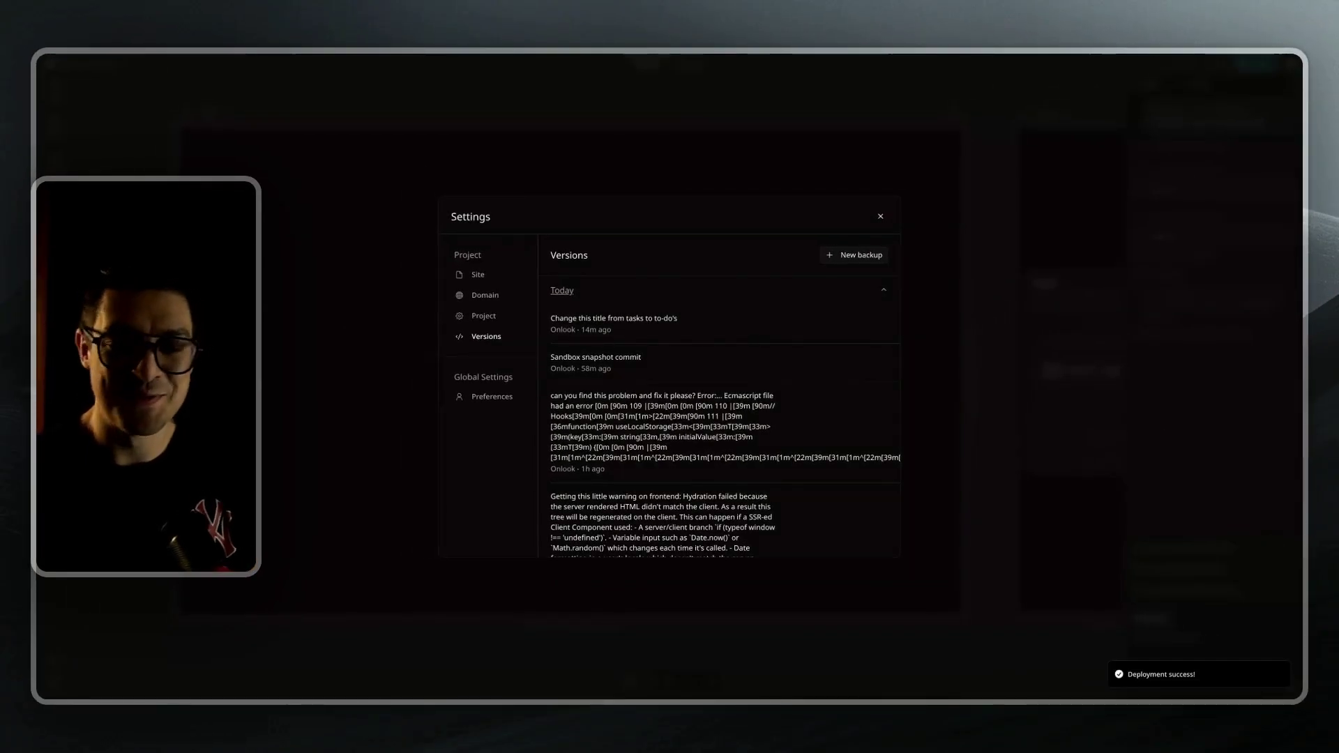
Step: Check the latest version's Rename and Restore options, then dismiss the Settings dialog
mouse_move(710, 333)
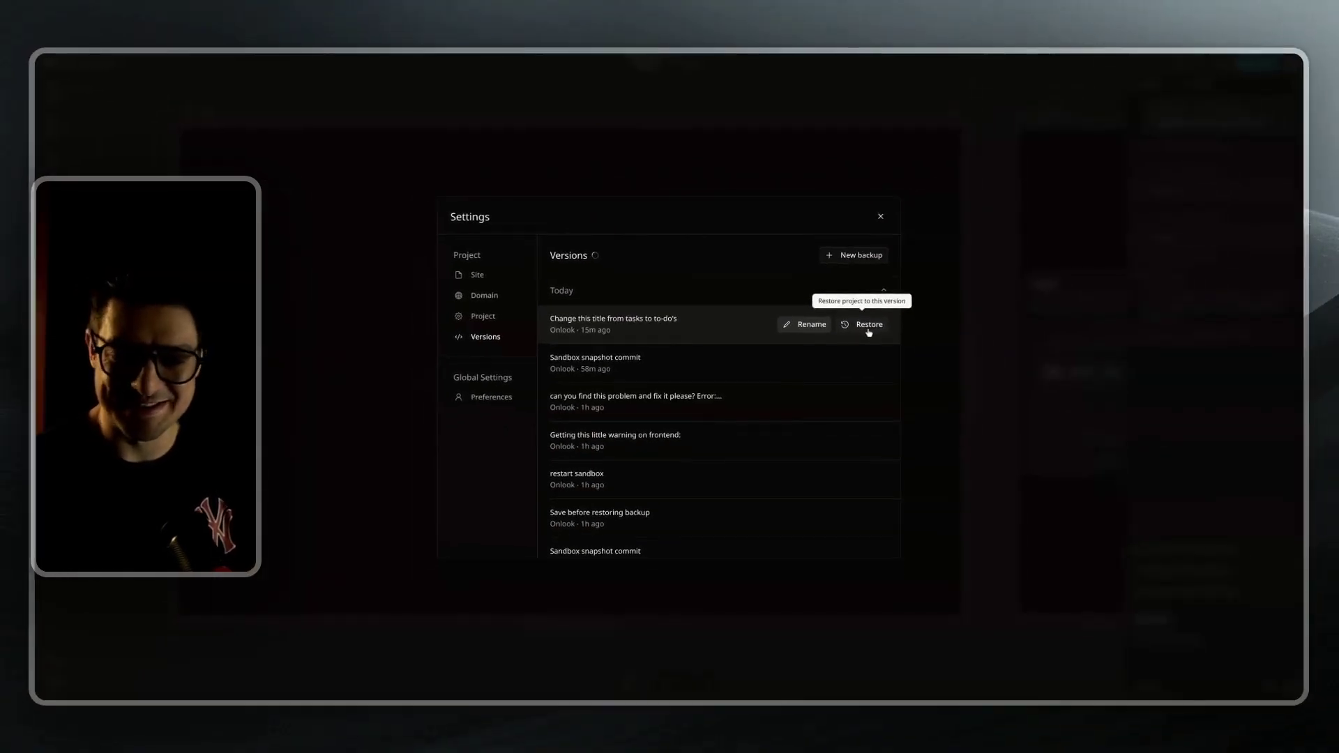
click(868, 328)
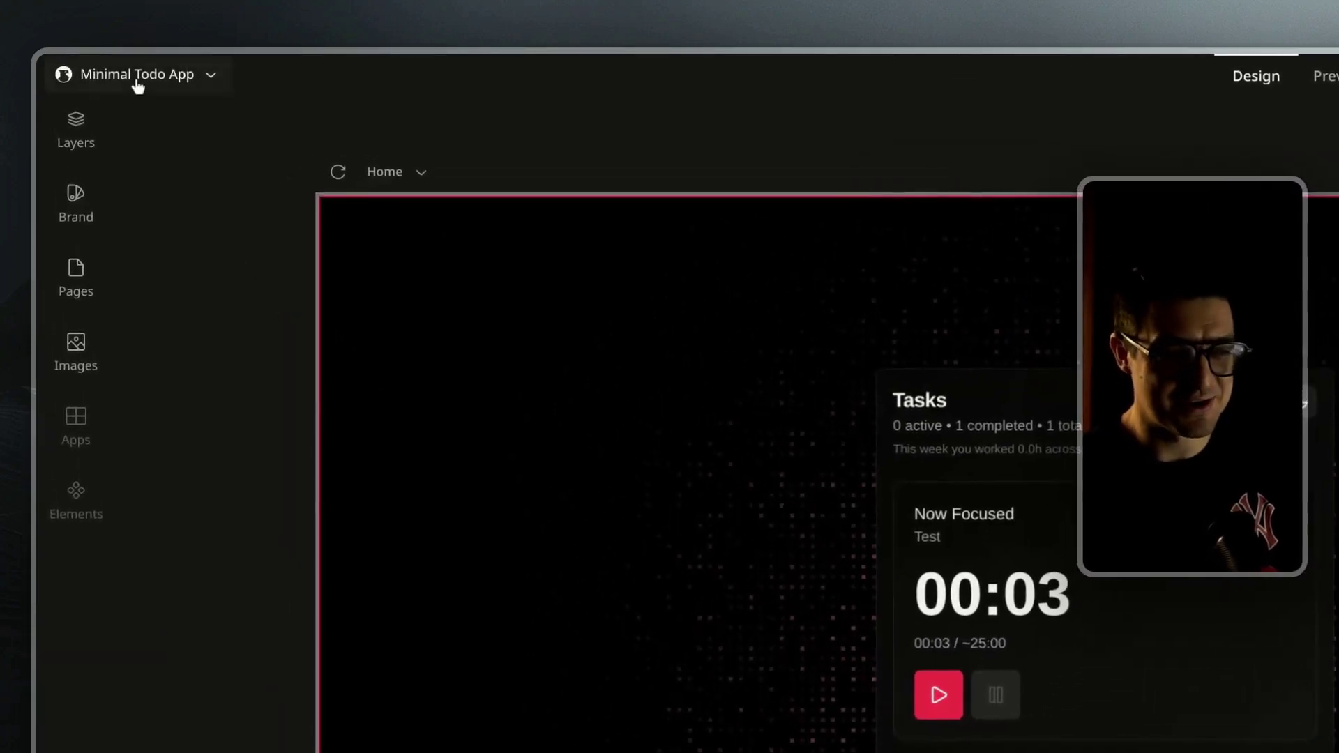
Step: Review the Site and Project tabs of project Settings, including the build command field
click(137, 76)
click(140, 267)
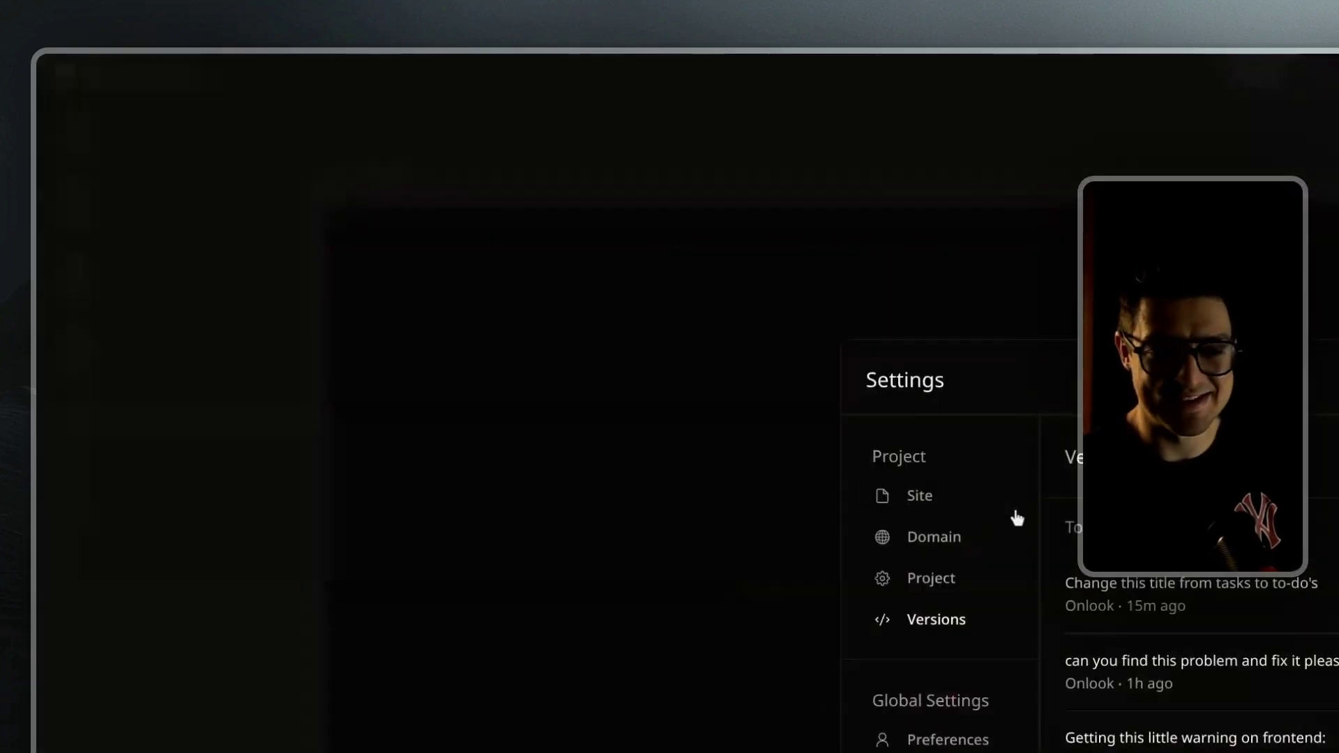
click(966, 498)
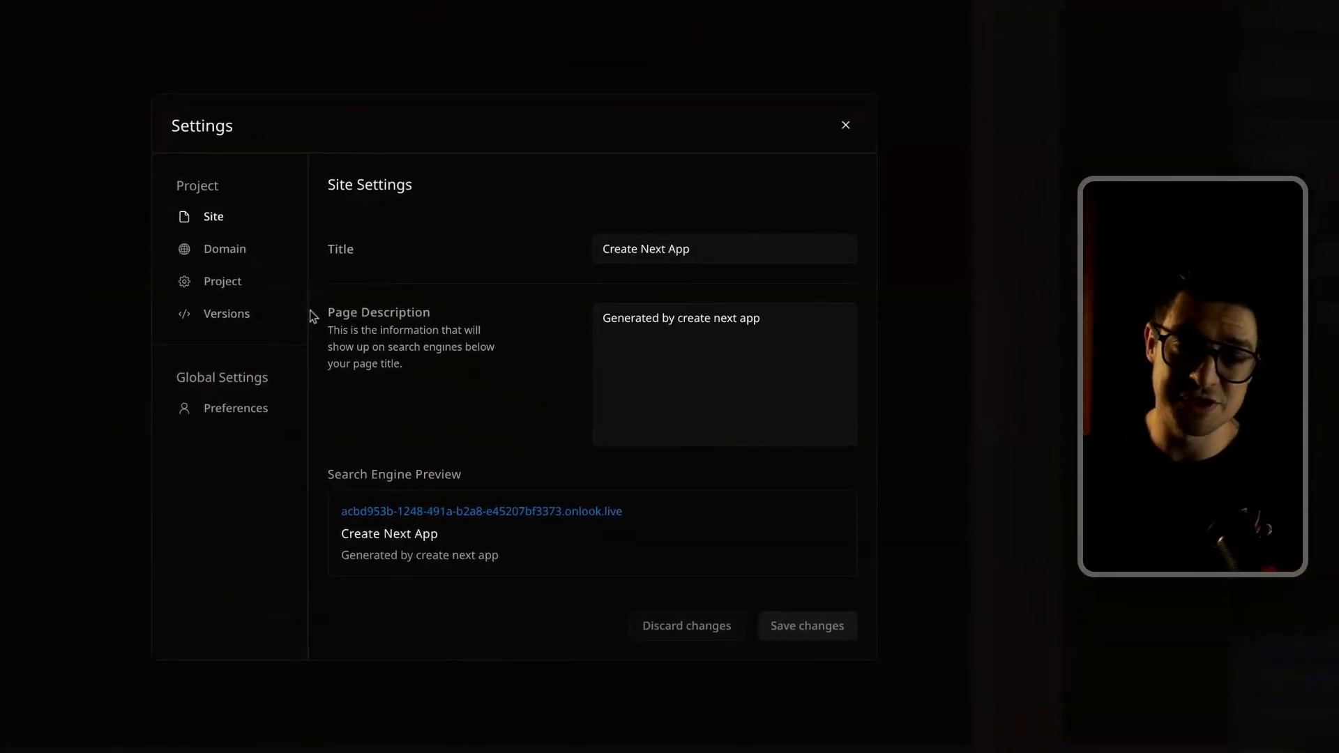
scroll(585, 404, down, 5)
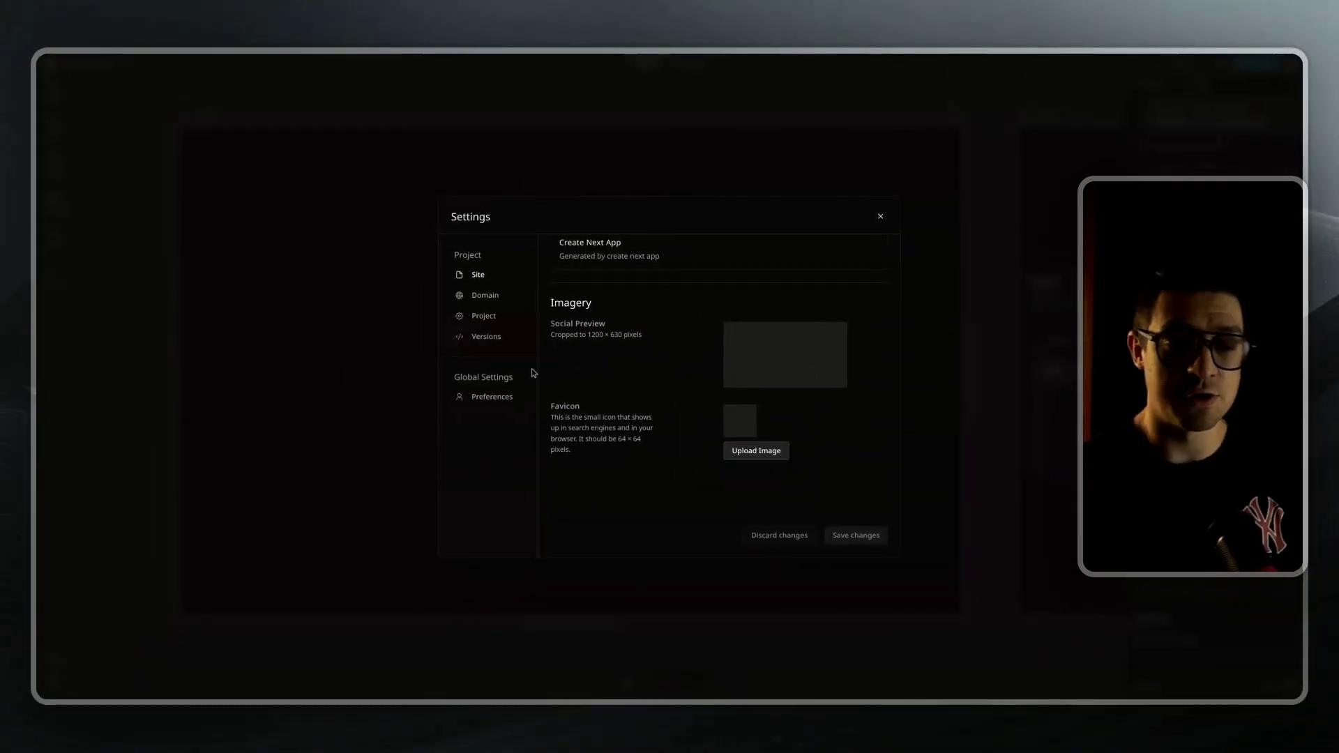
click(514, 298)
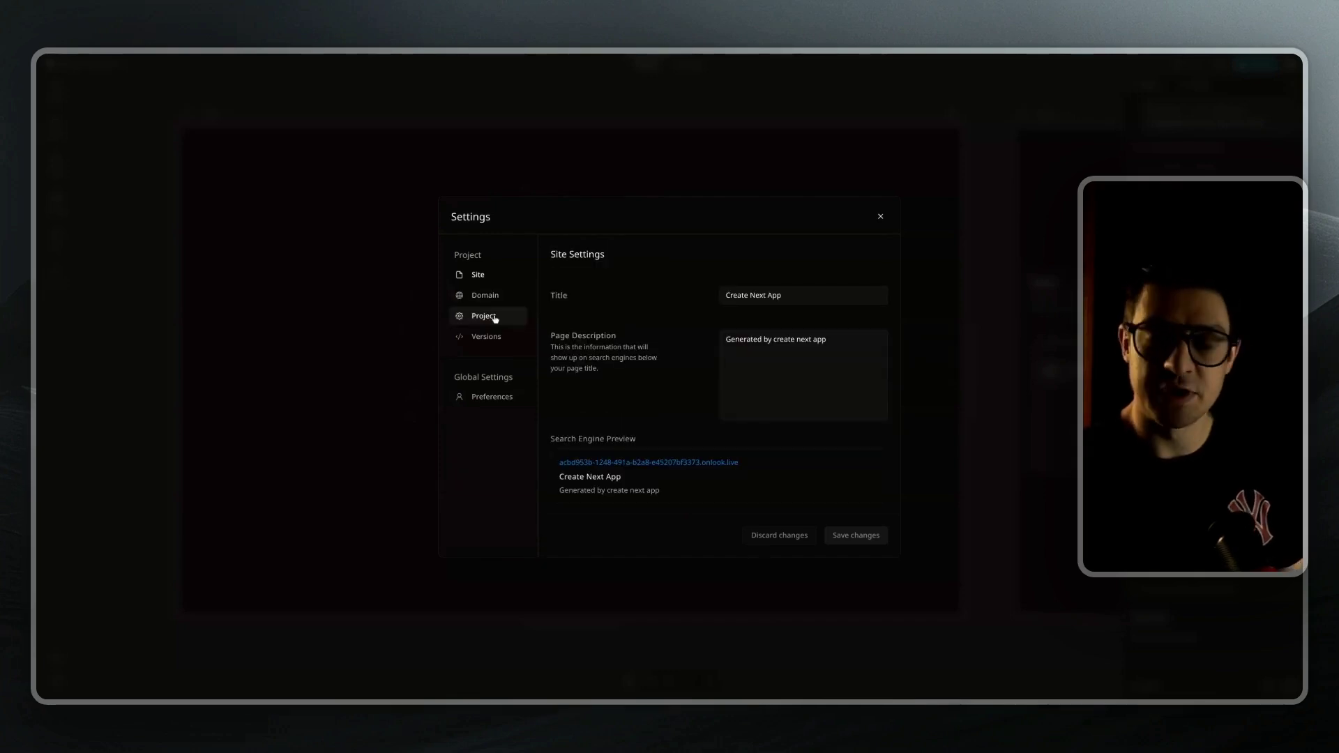
click(495, 319)
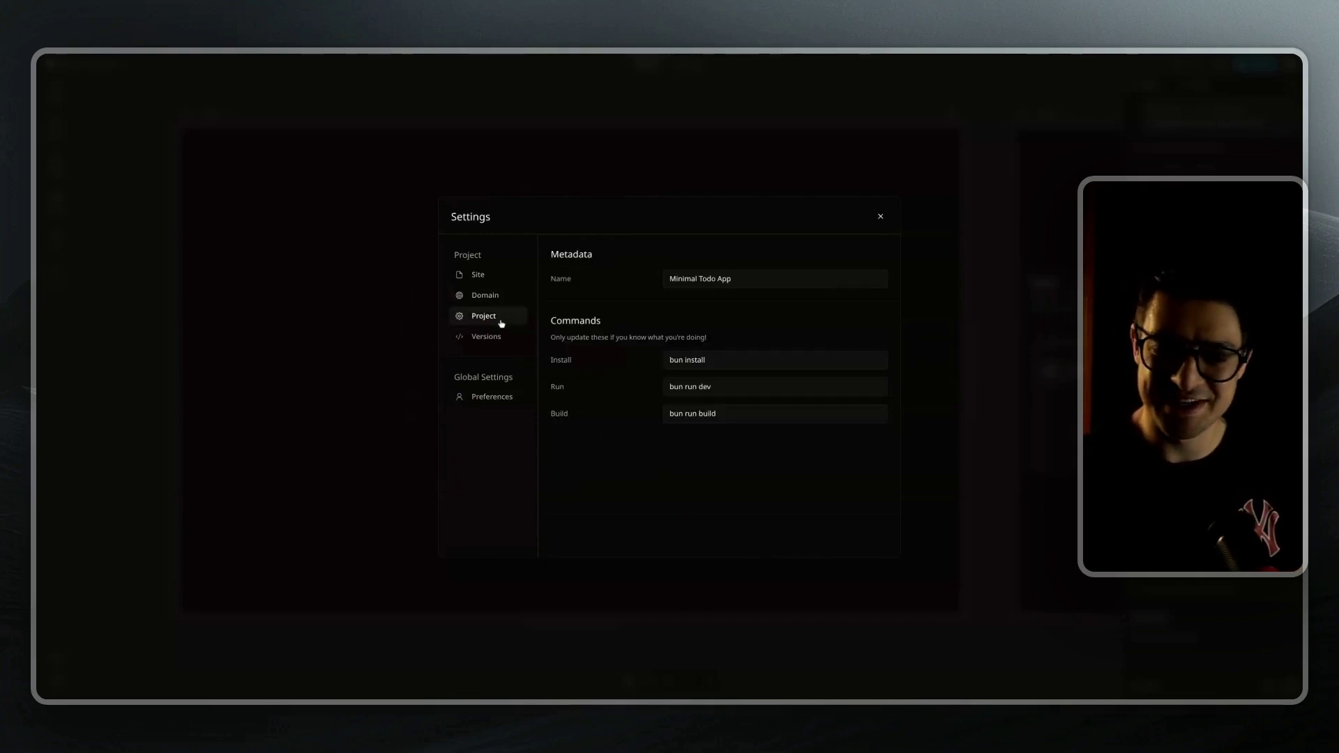
click(804, 415)
key(ctrl+a)
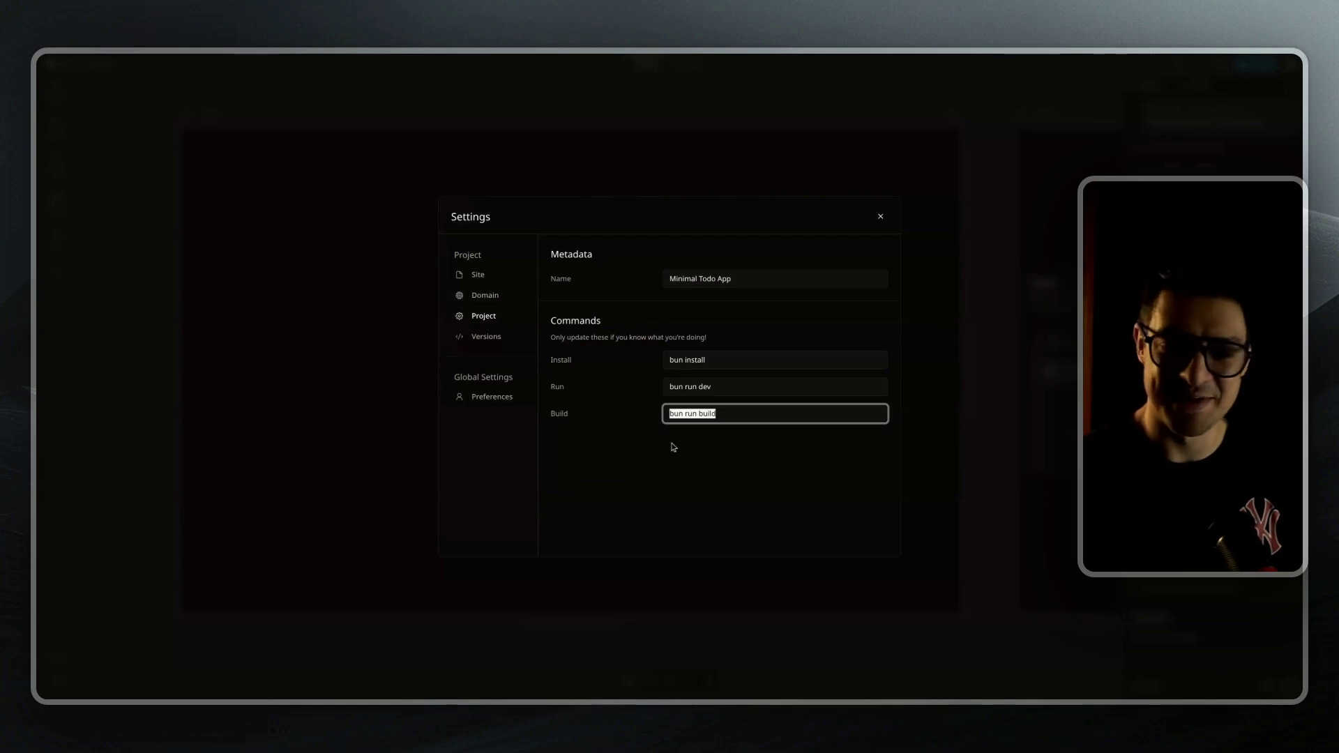
Step: Close Settings and copy the live site's base domain URL from the publish panel
click(881, 216)
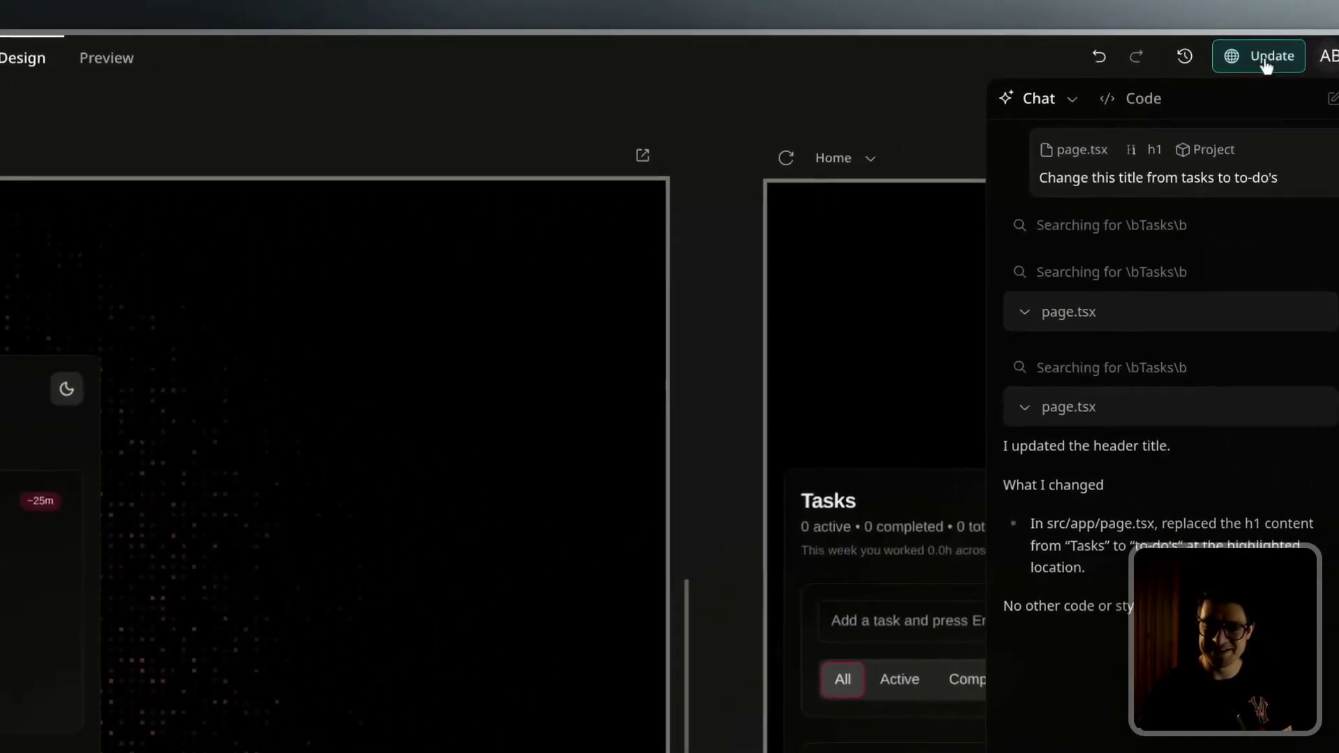
click(1259, 59)
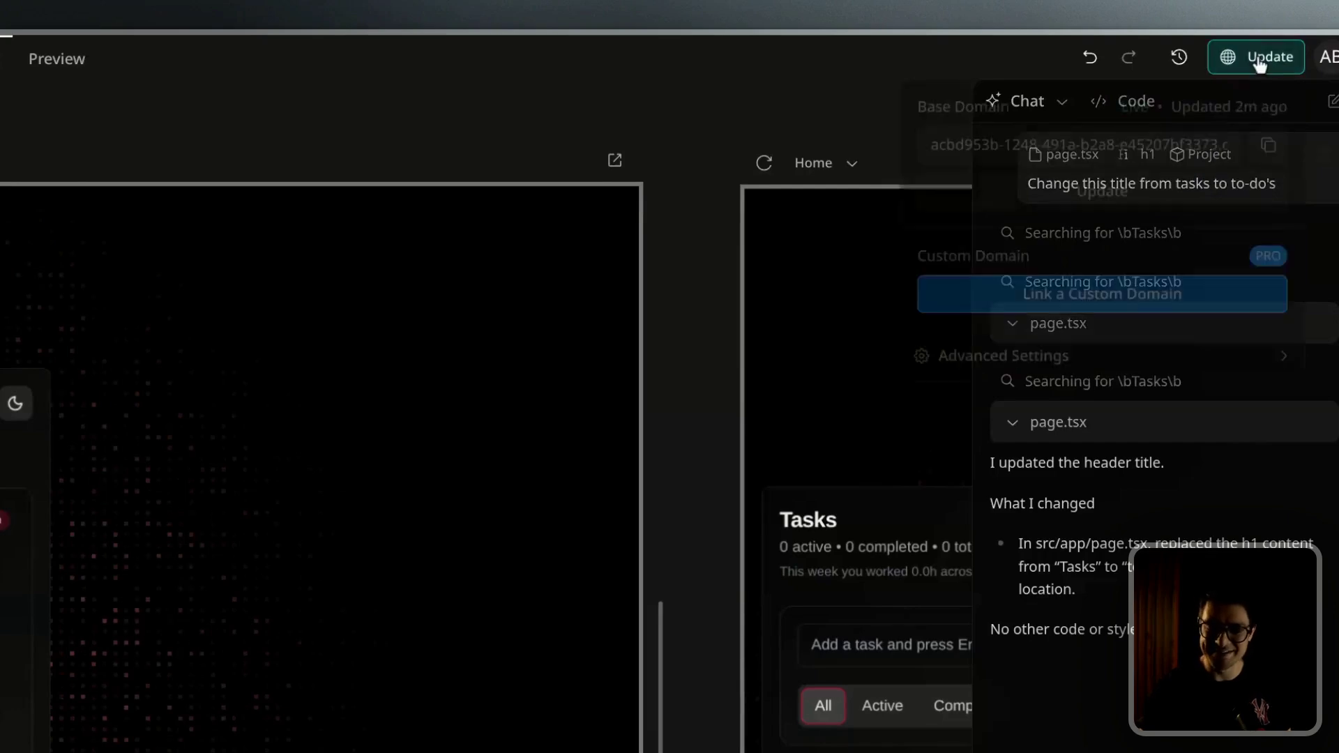
click(1268, 148)
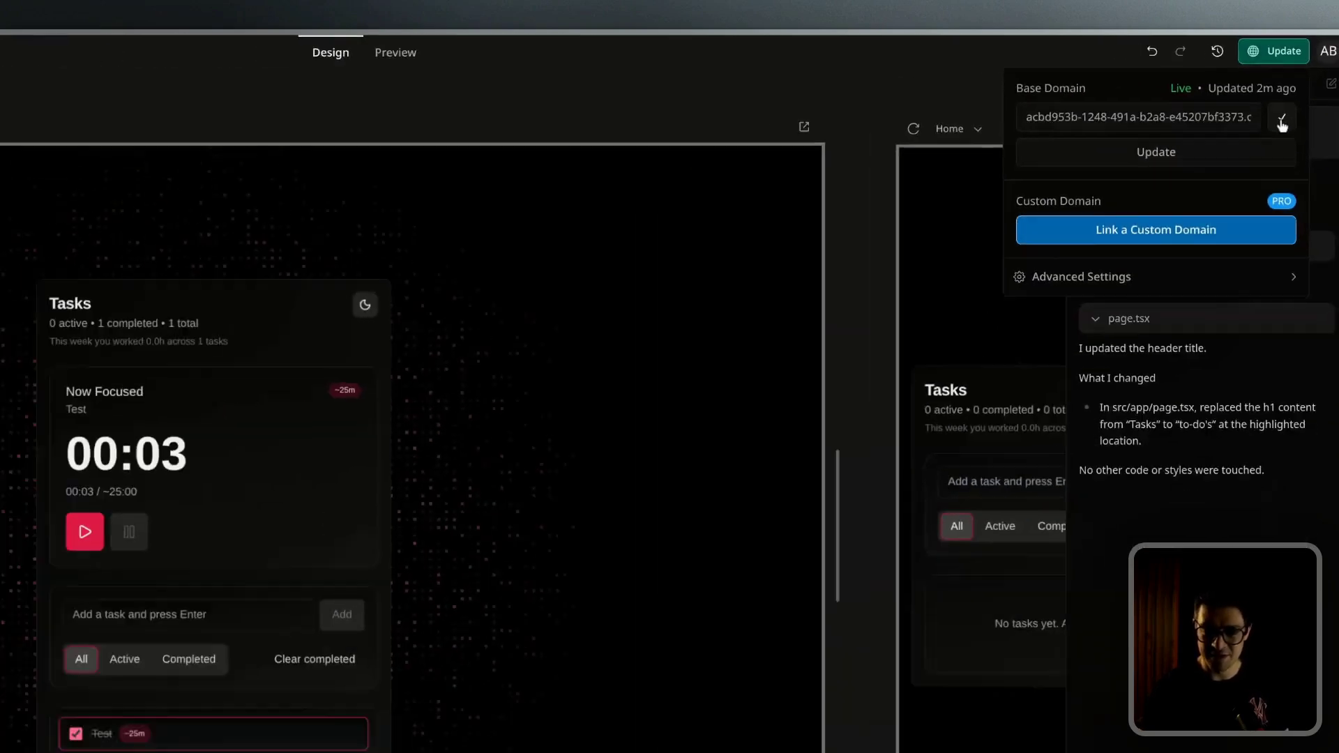
Step: Load the copied onlook.live URL in a new Chrome tab
key(ctrl+t)
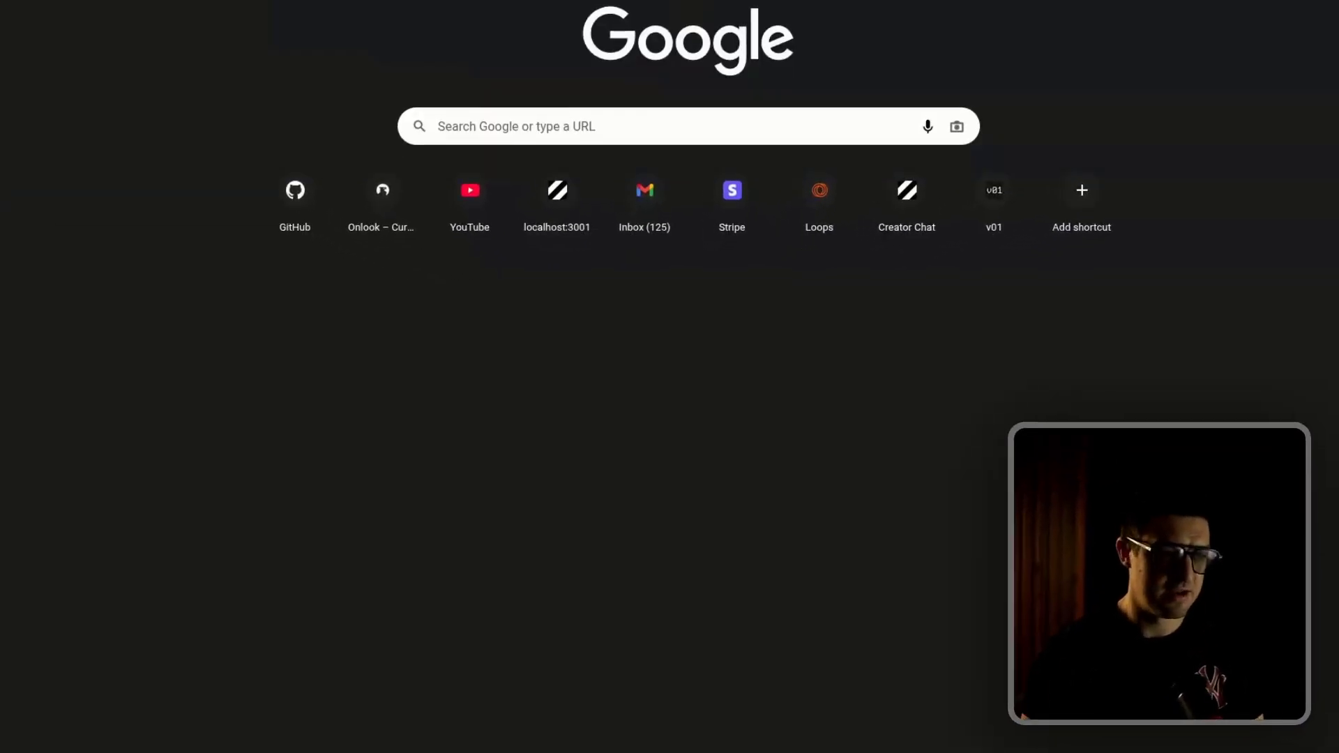
key(ctrl+v)
key(Return)
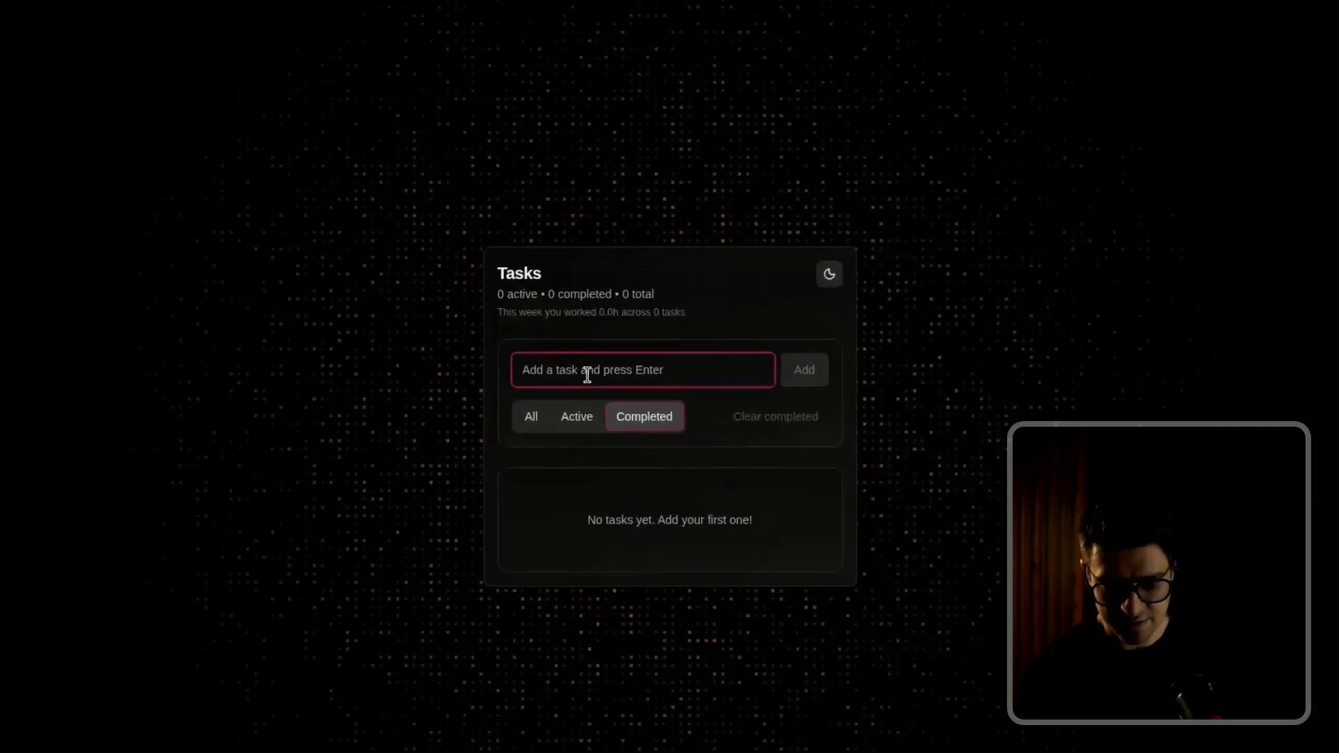
Step: Add 'Record This YT video task', show all tasks, start its timer, and toggle the theme light then dark
text(Record This YT video)
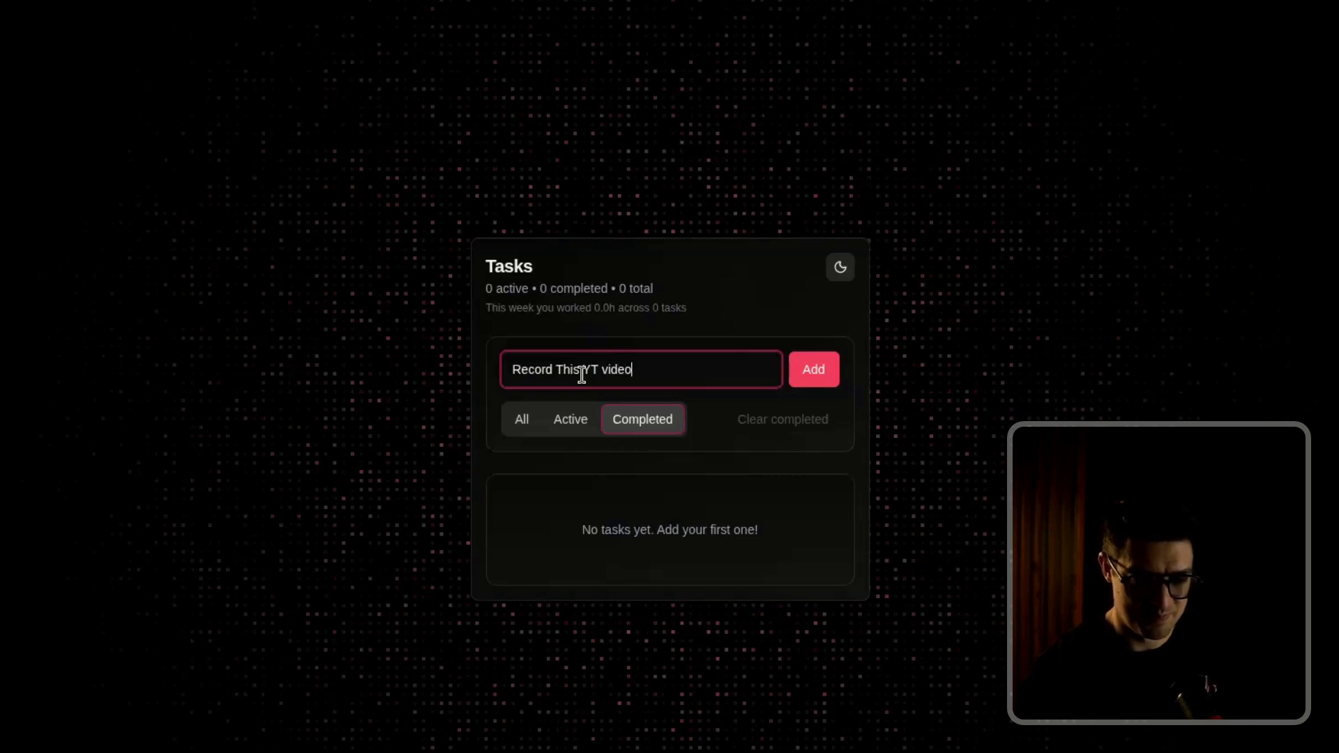
text( task)
click(803, 377)
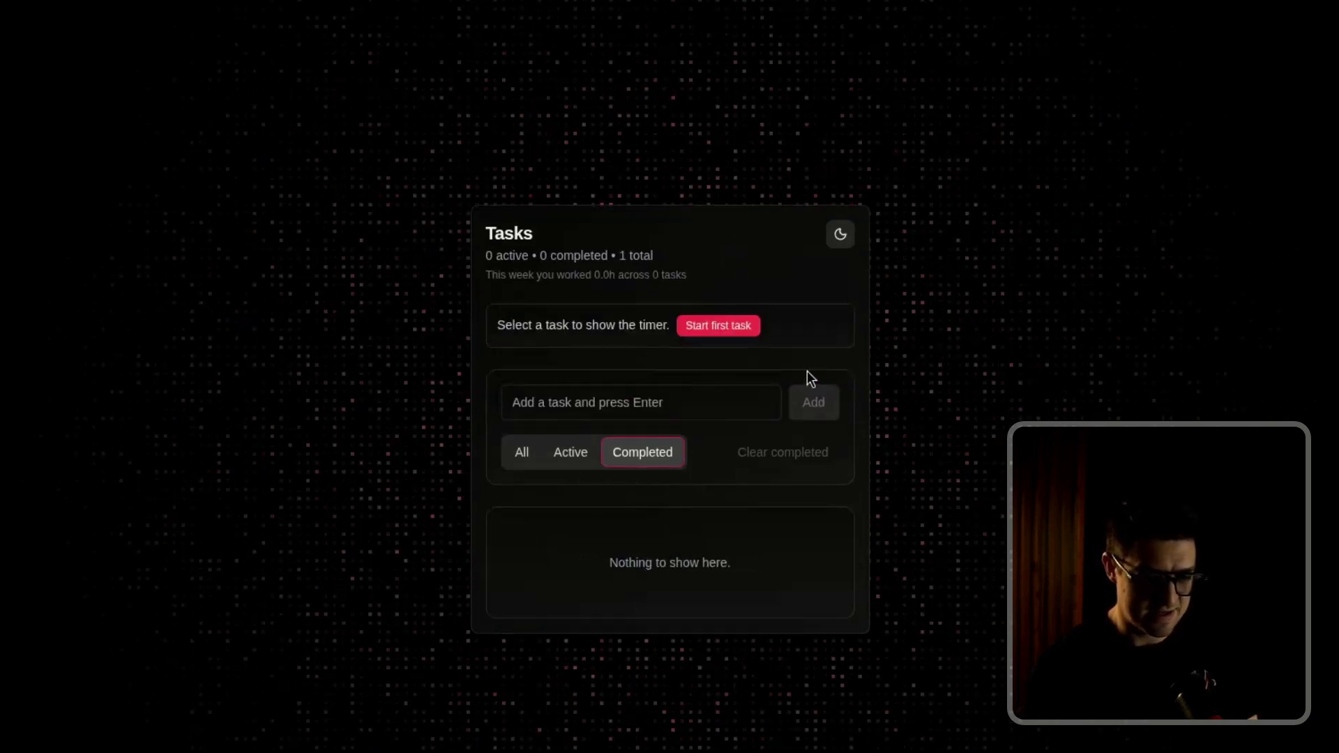
click(528, 441)
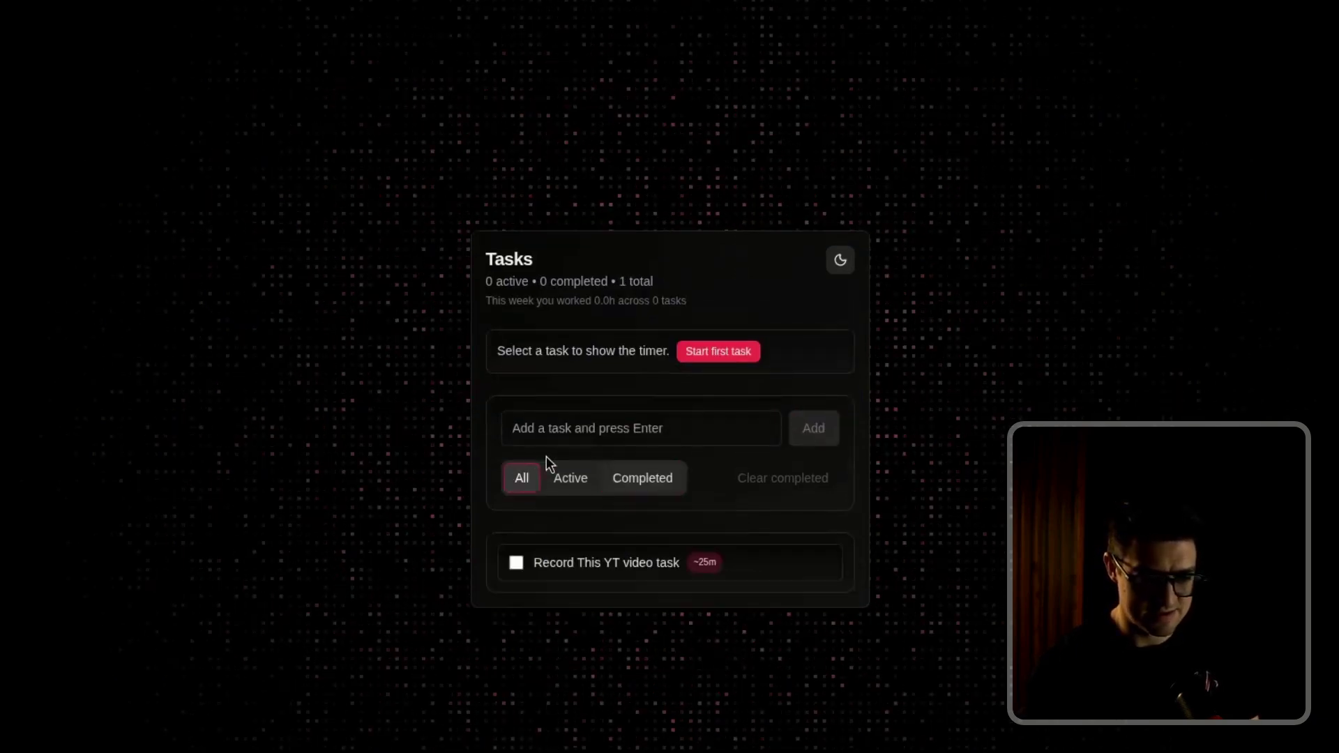
click(607, 572)
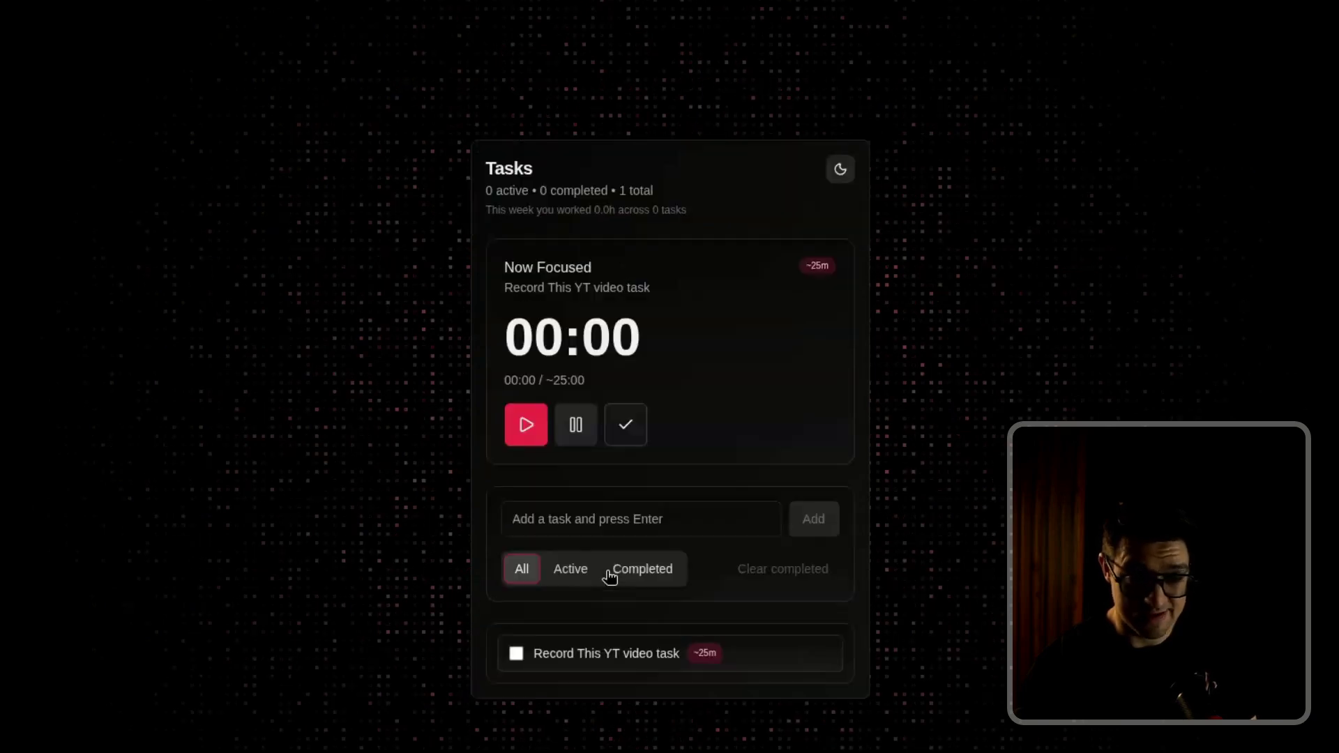
click(526, 424)
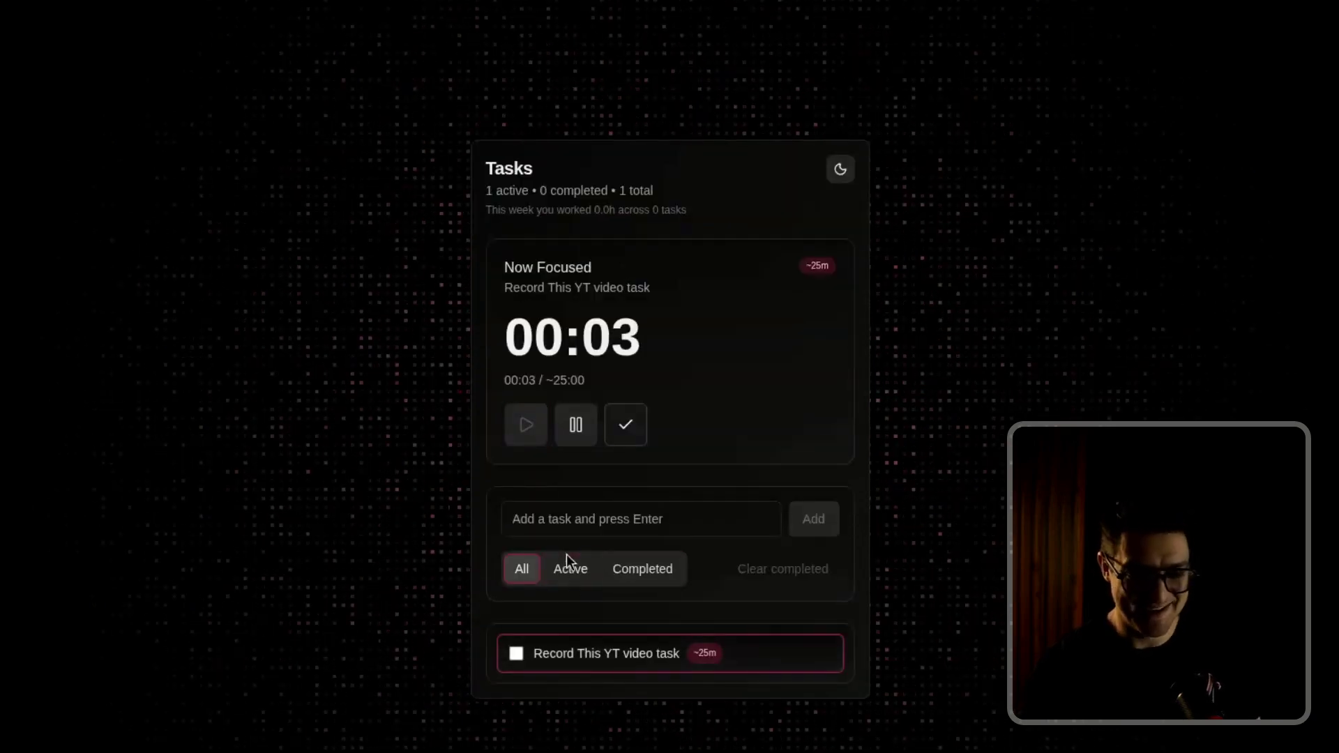
click(840, 169)
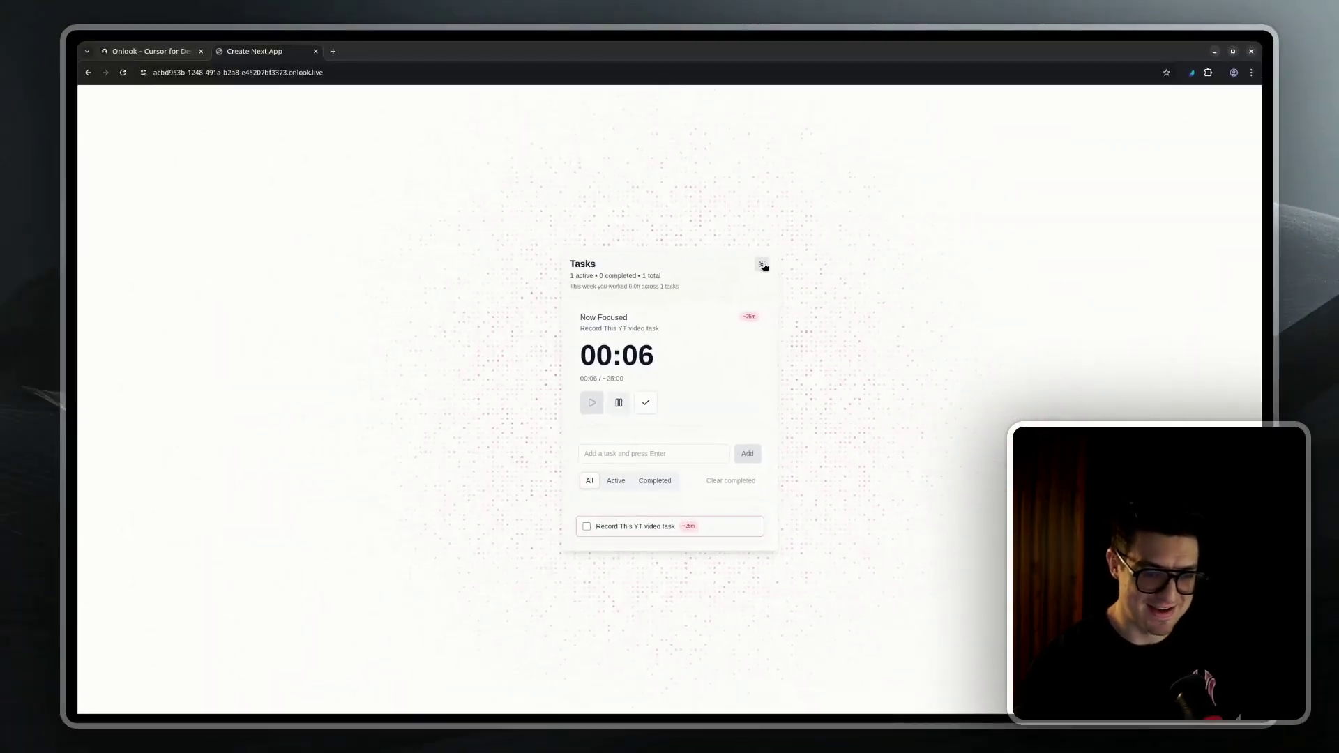
click(763, 265)
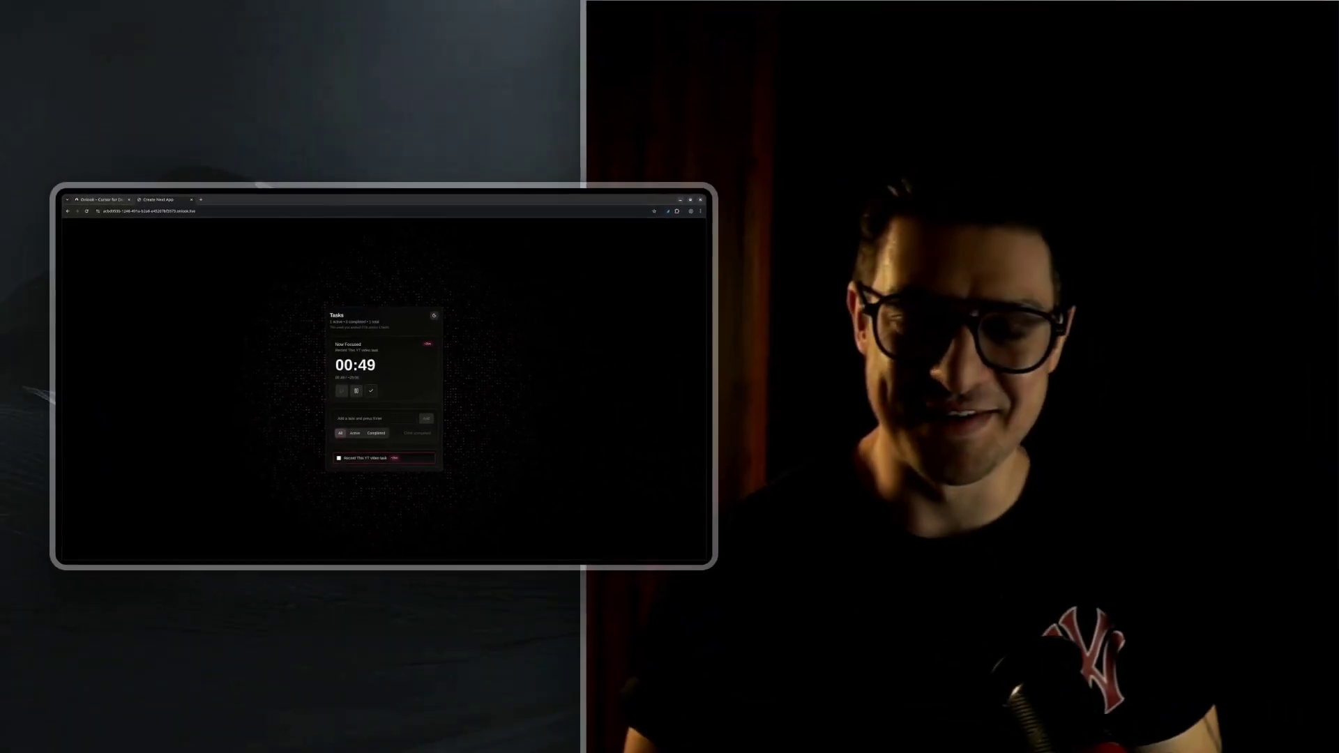